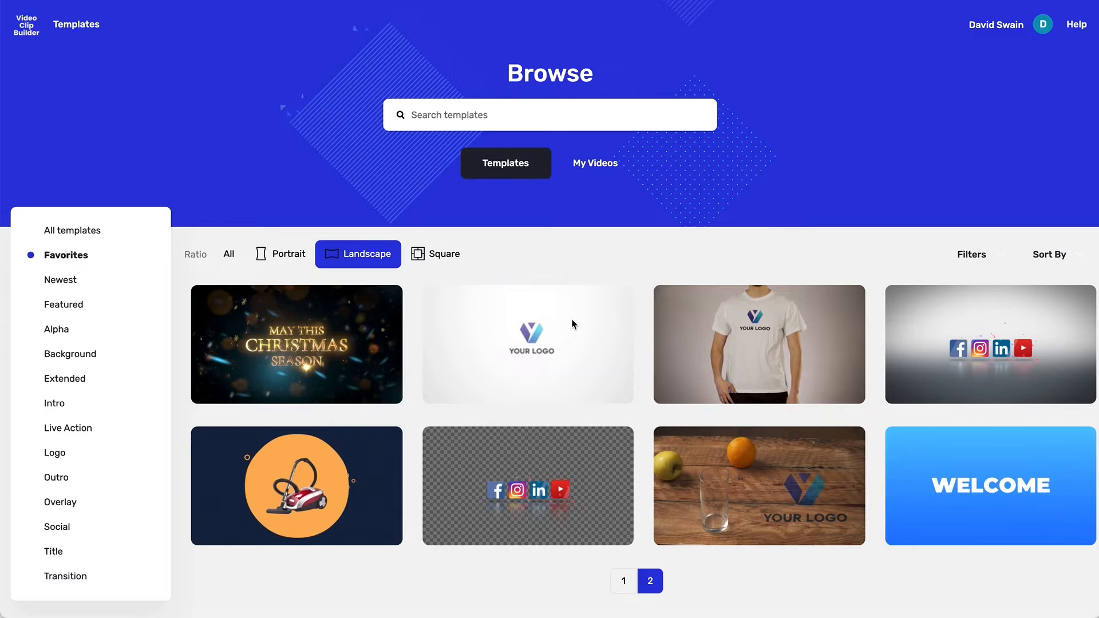
Open the Torn Paper 1-Horizontal template from the favorite landscape templates for customising
mouse_move(561, 338)
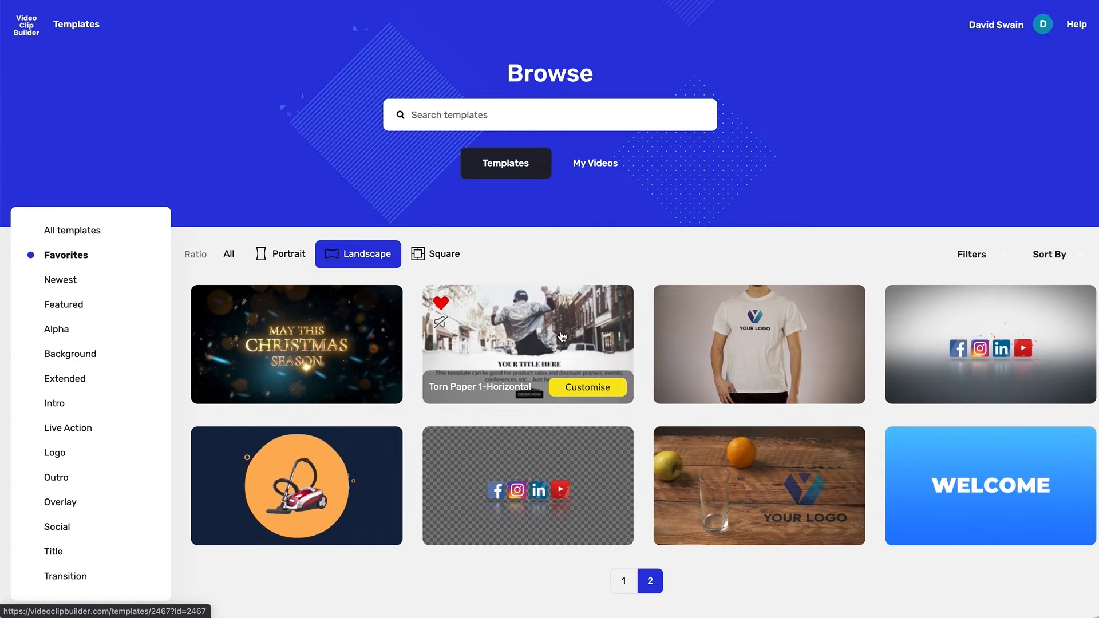
click(561, 336)
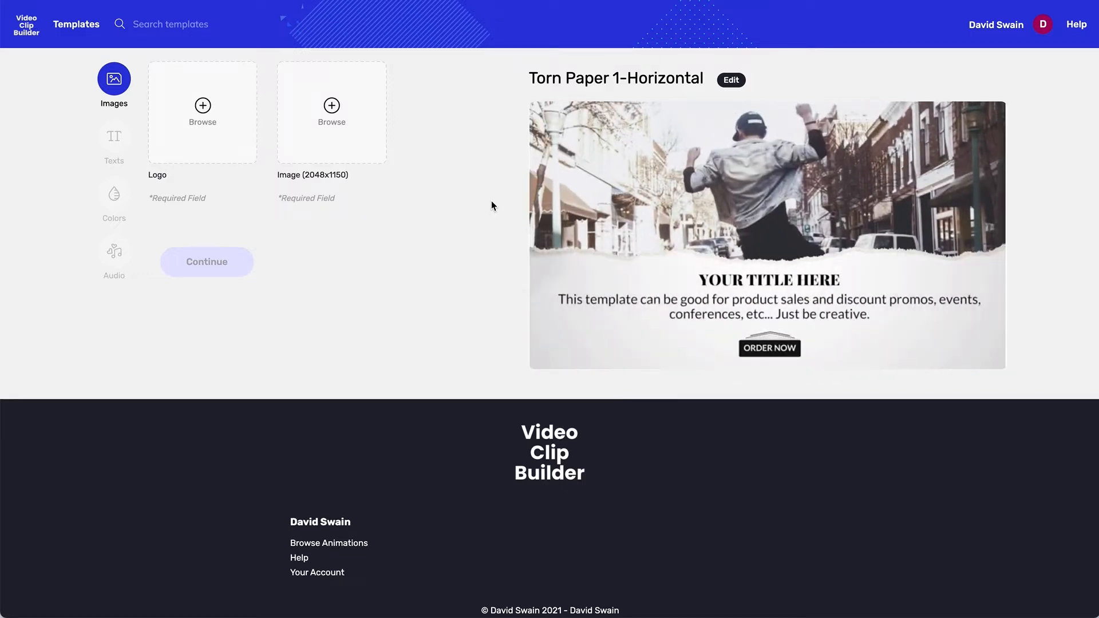
mouse_move(731, 314)
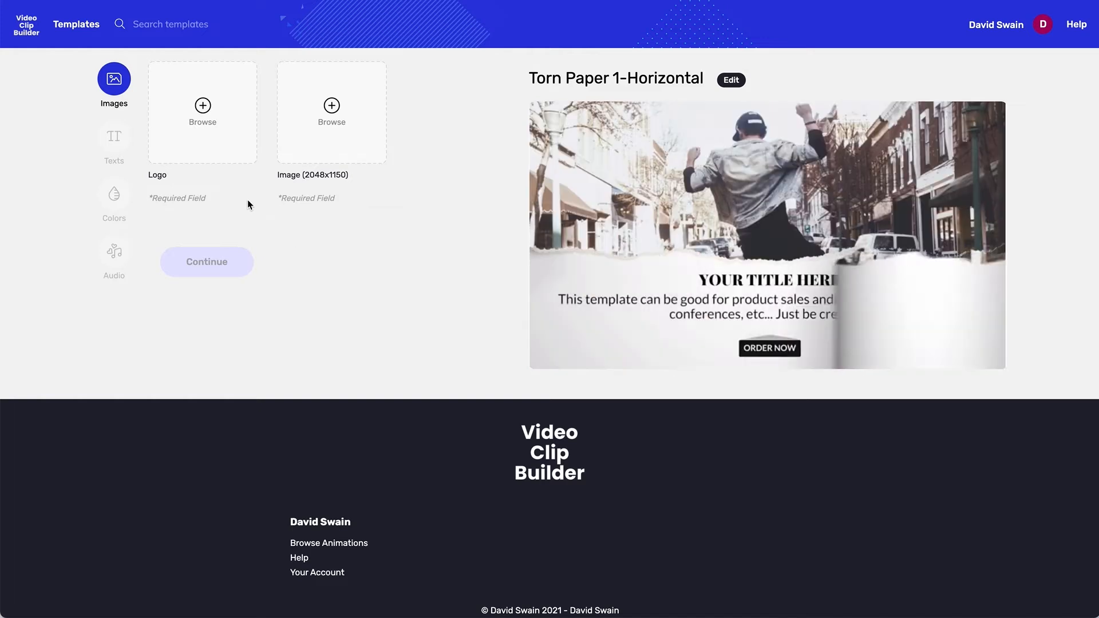
Insert the wide Wild Grape Marketing logo from the image library into the Logo placeholder
click(203, 108)
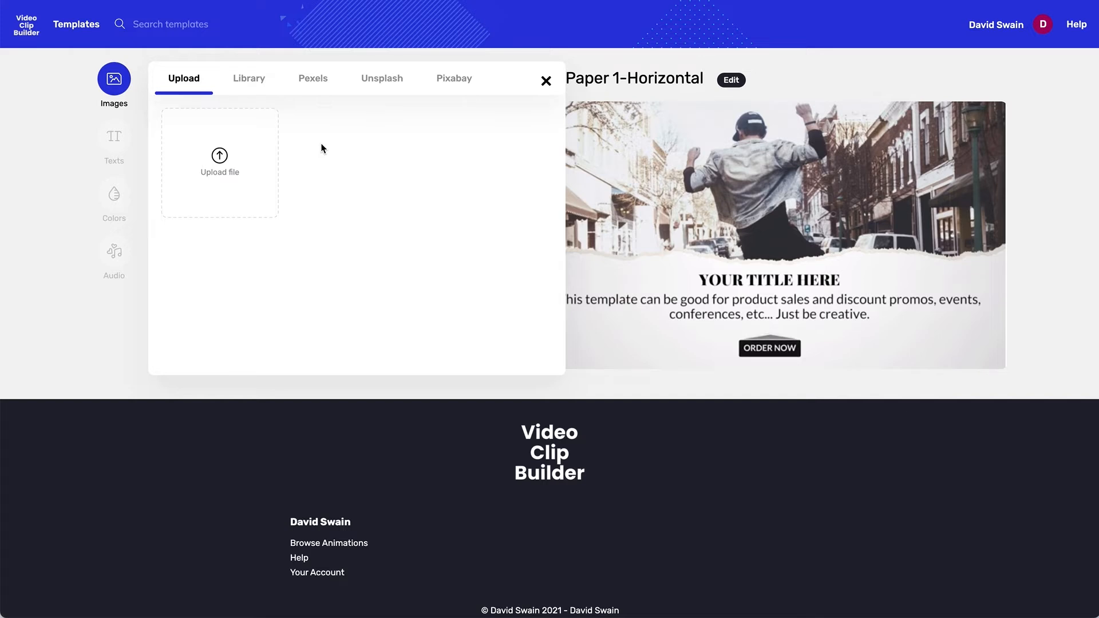
click(313, 82)
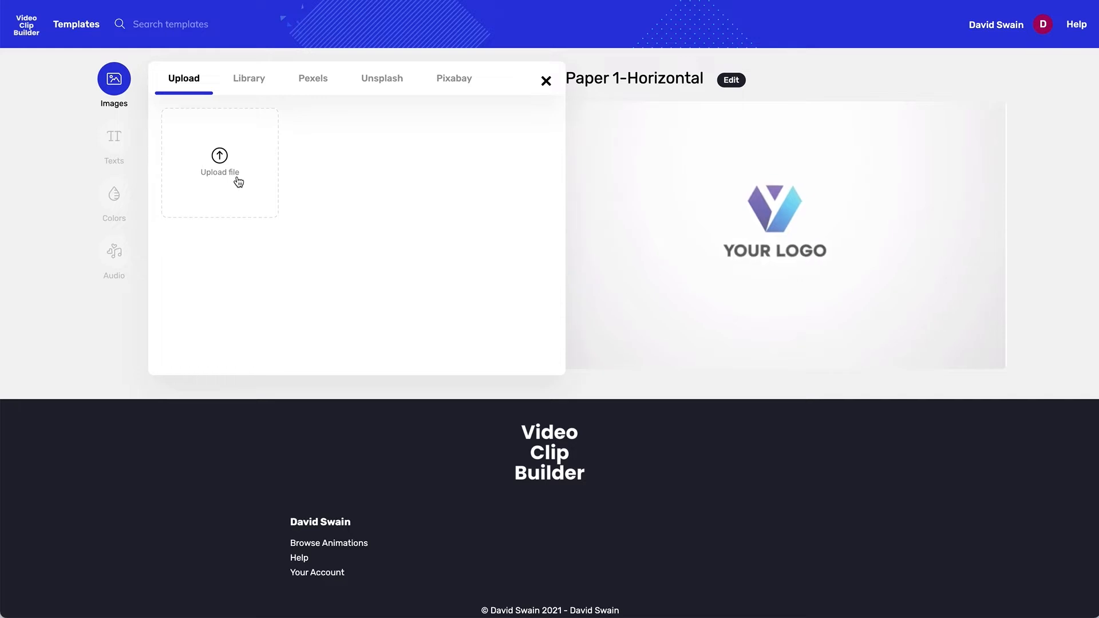
click(249, 81)
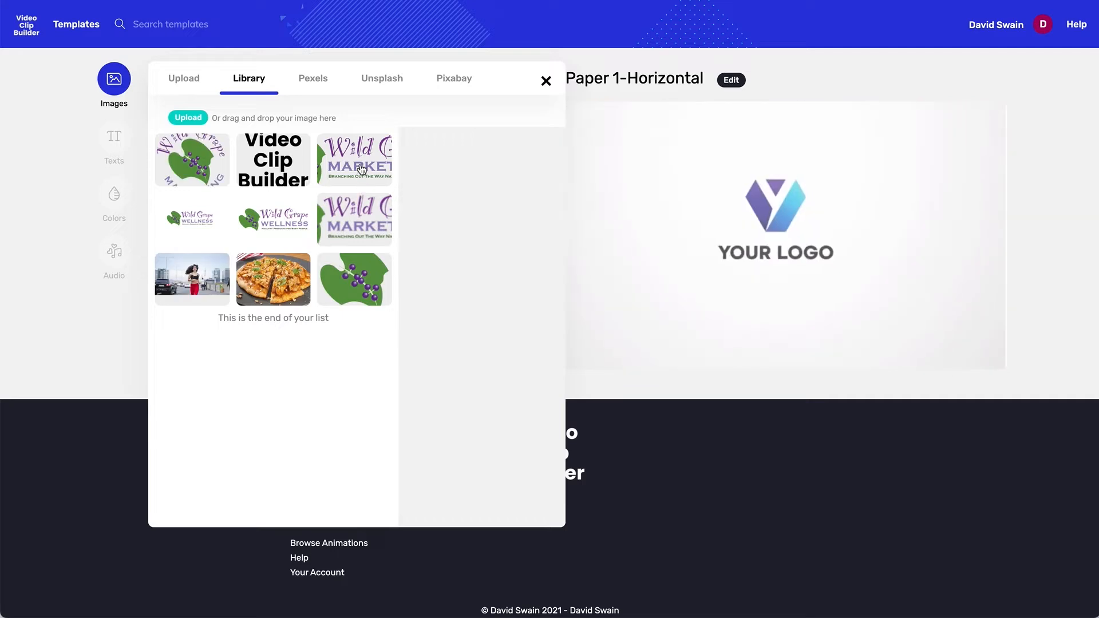
click(361, 170)
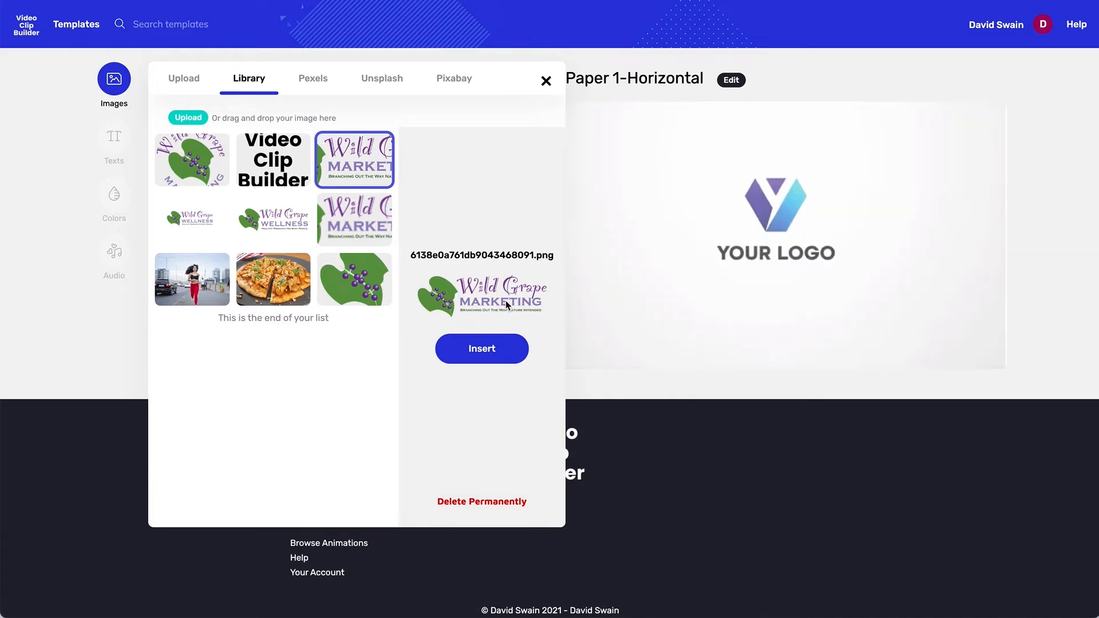
click(480, 350)
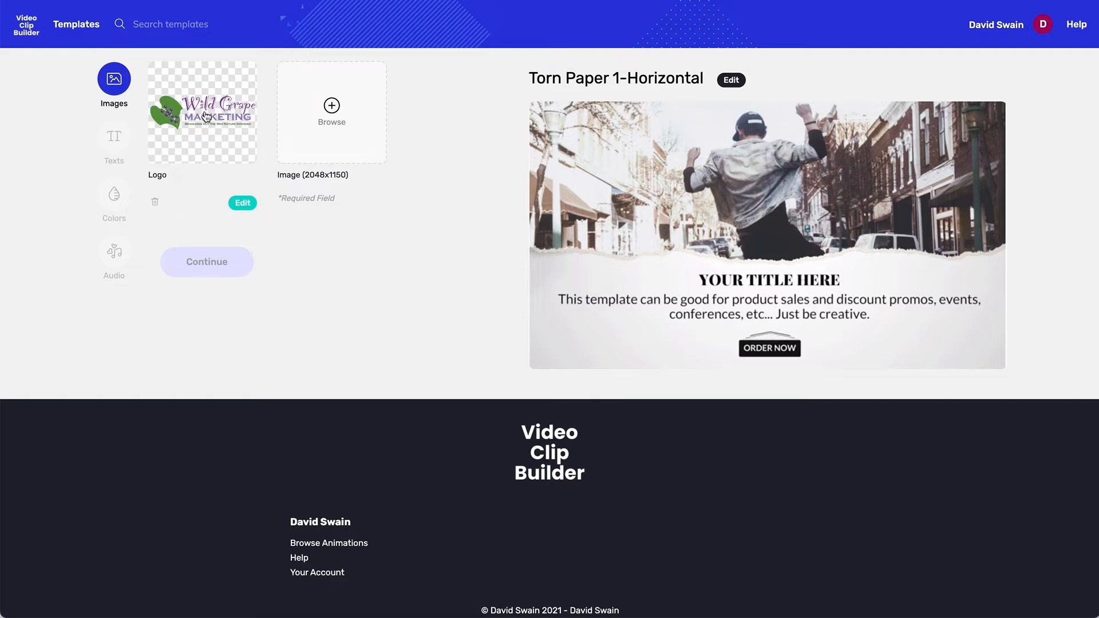
Replace the Logo image with the round Wild Grape Marketing logo from the image library
click(206, 117)
click(248, 81)
click(192, 155)
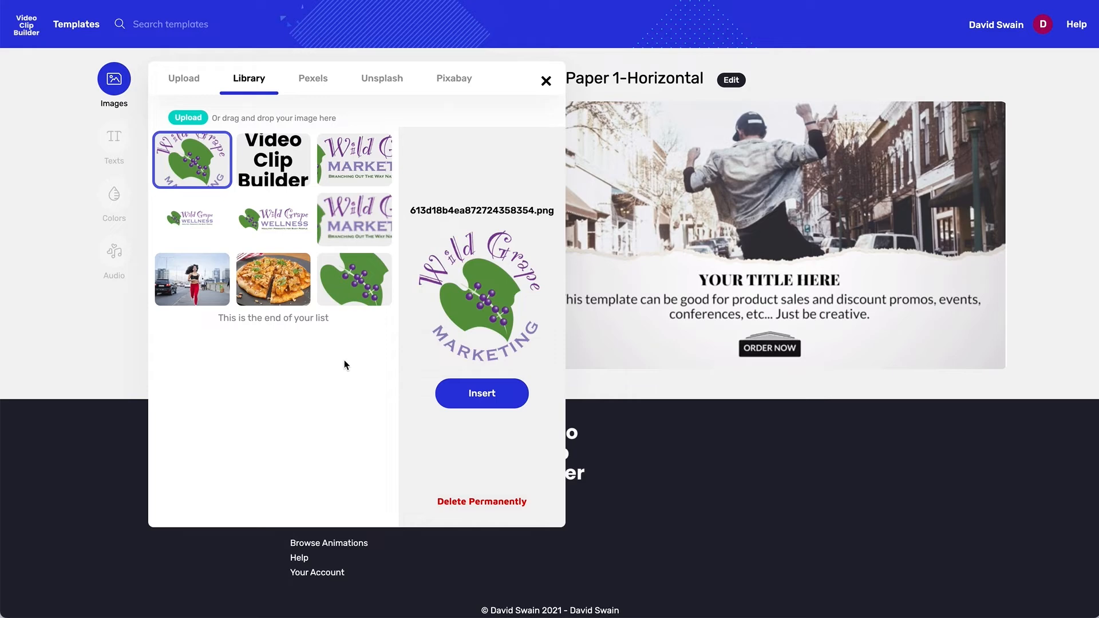
click(480, 394)
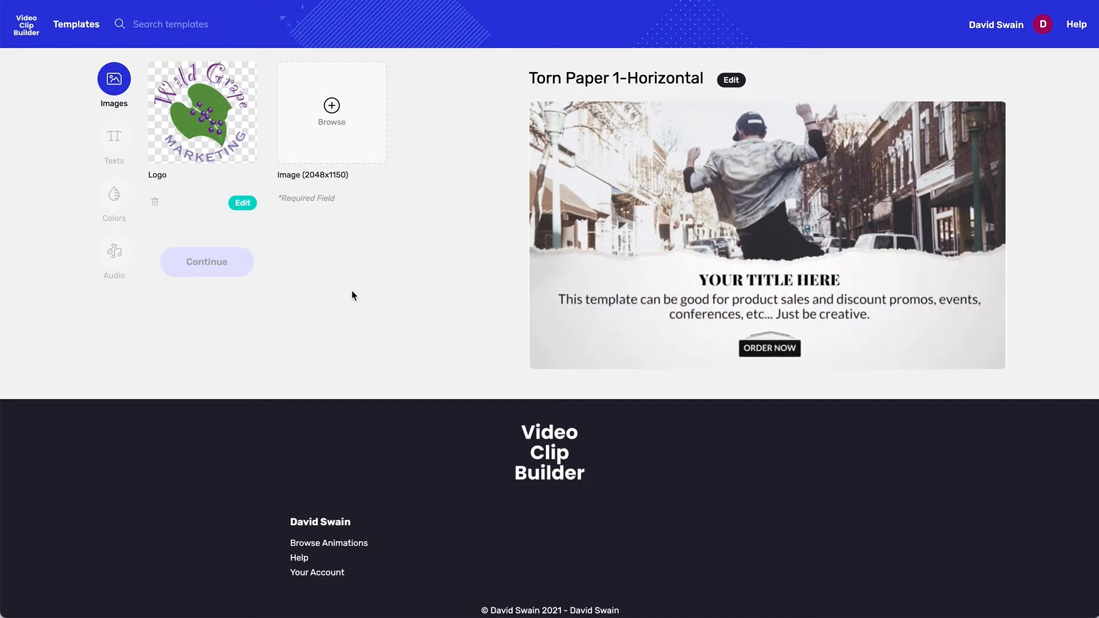
Insert the library photo of the woman running in red leggings into the Image (2048x1150) placeholder
click(332, 107)
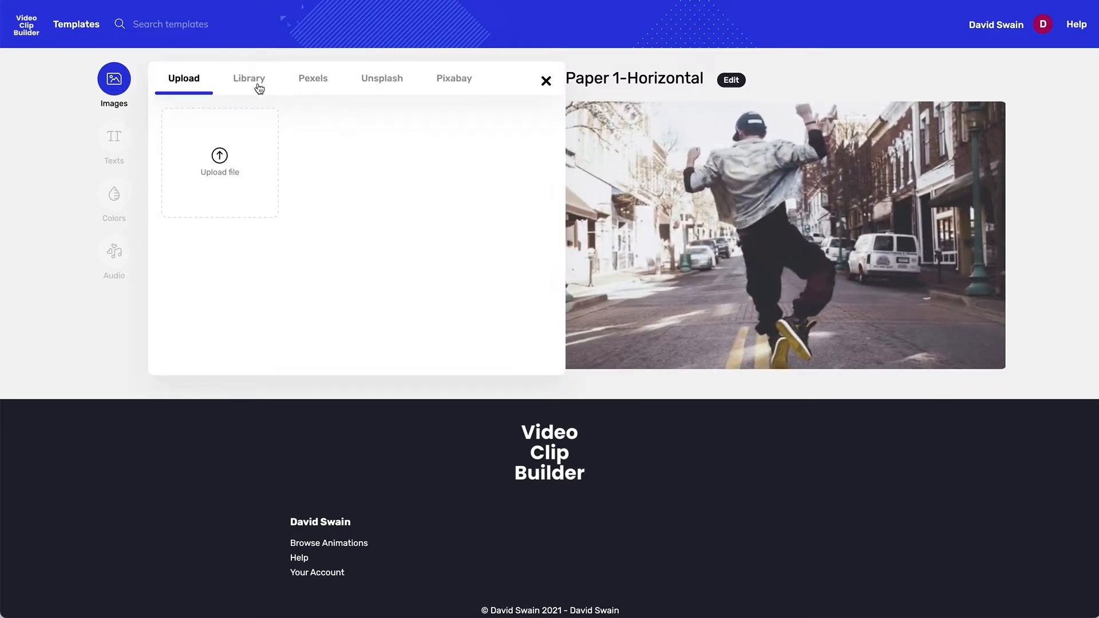
click(245, 78)
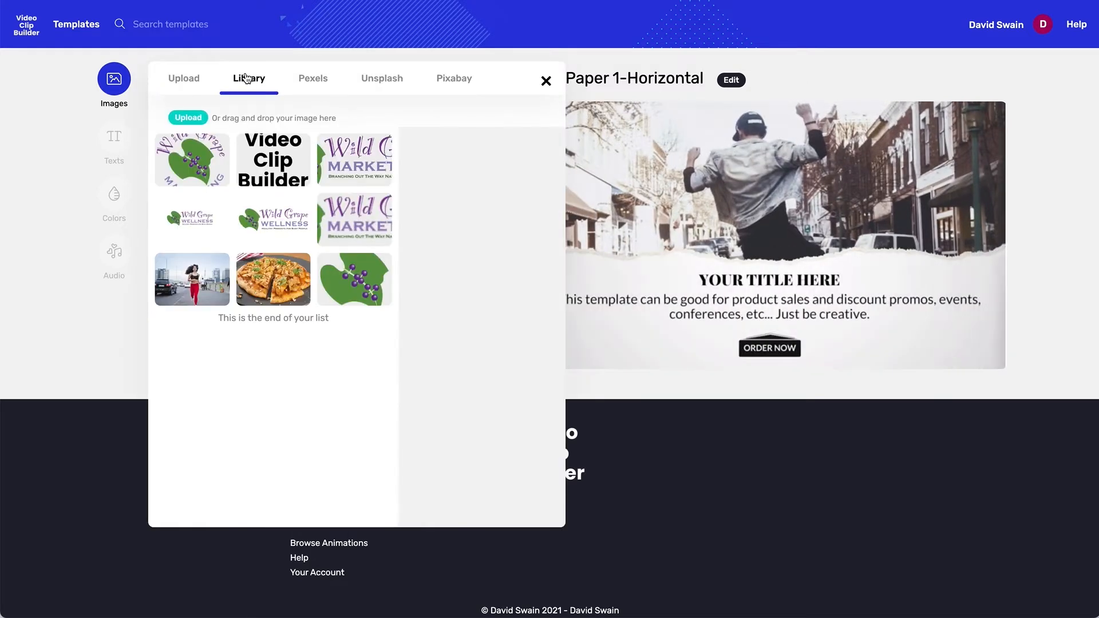
click(197, 281)
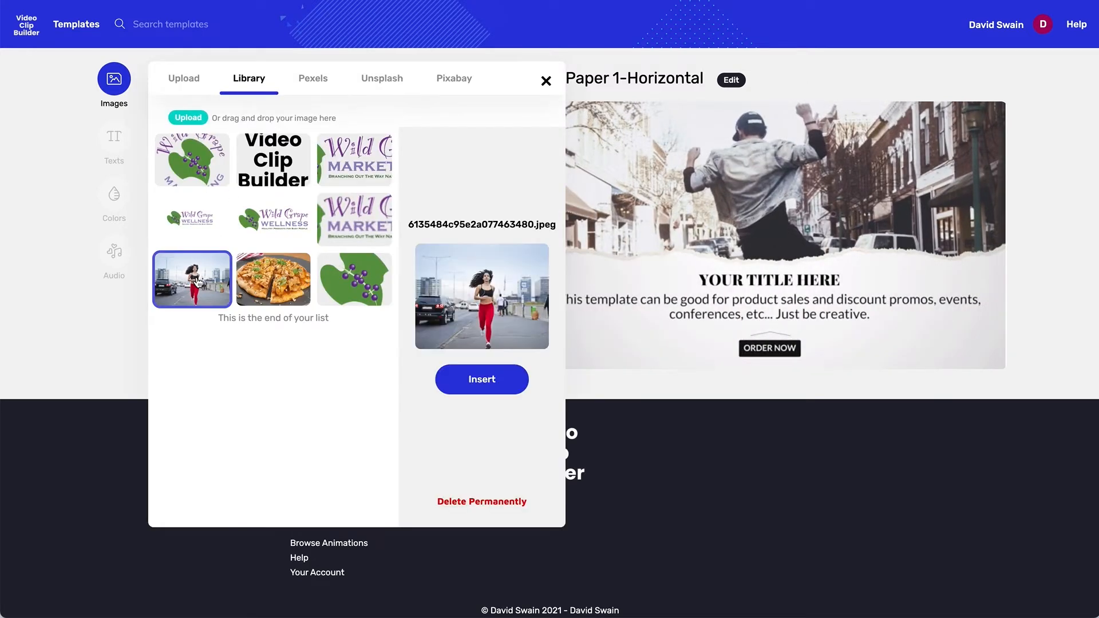
click(482, 380)
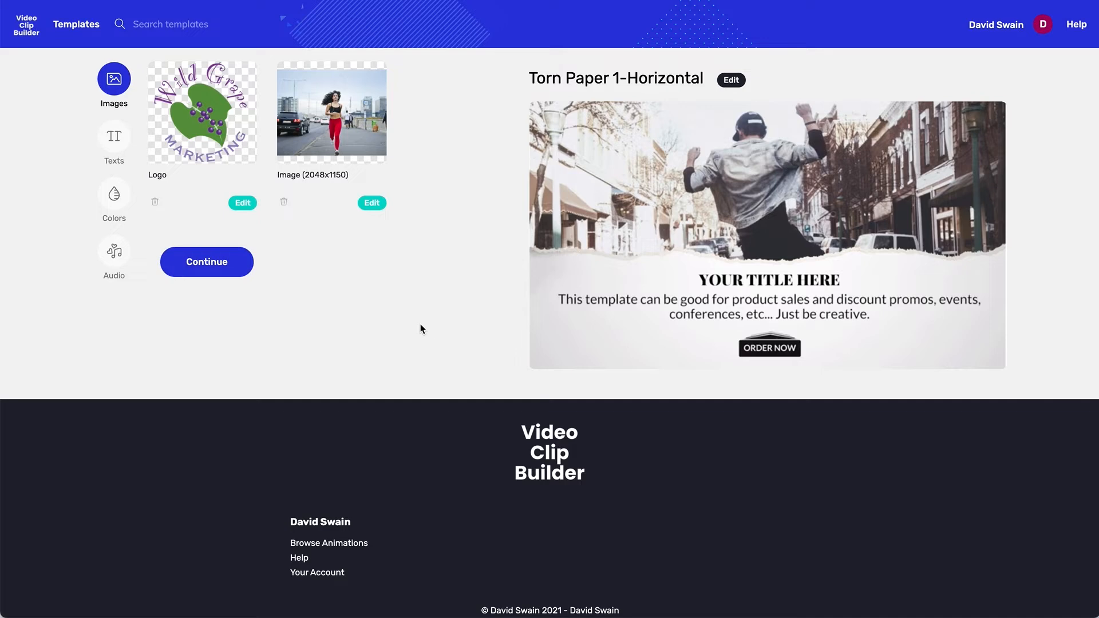
Replace the template's Title text with "SPORTS PERFORMANCE..."
click(115, 137)
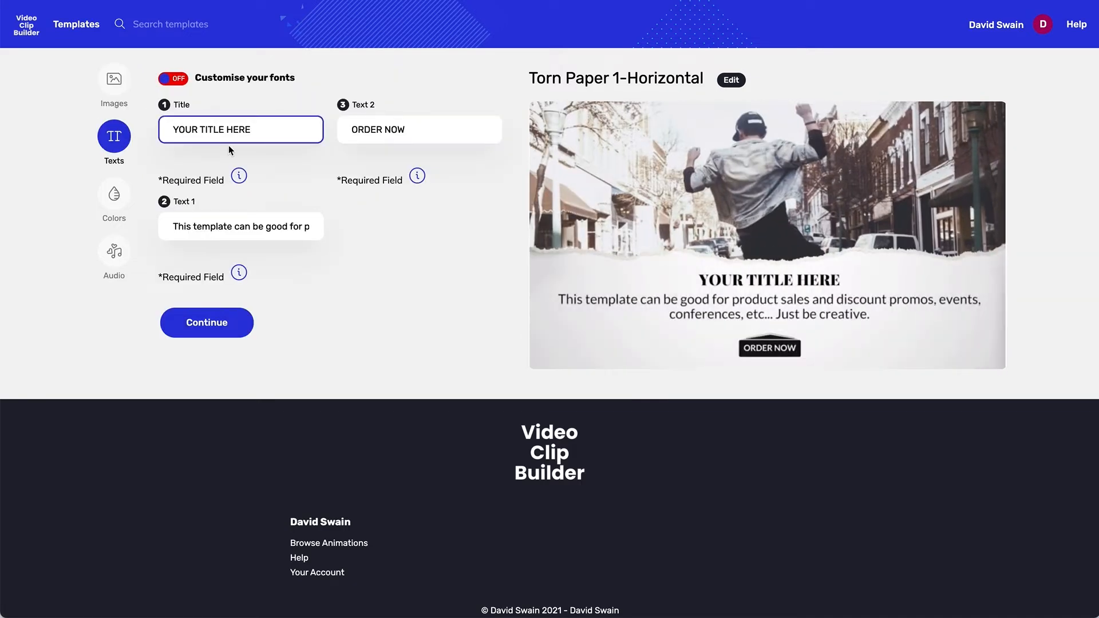
drag(272, 132, 172, 126)
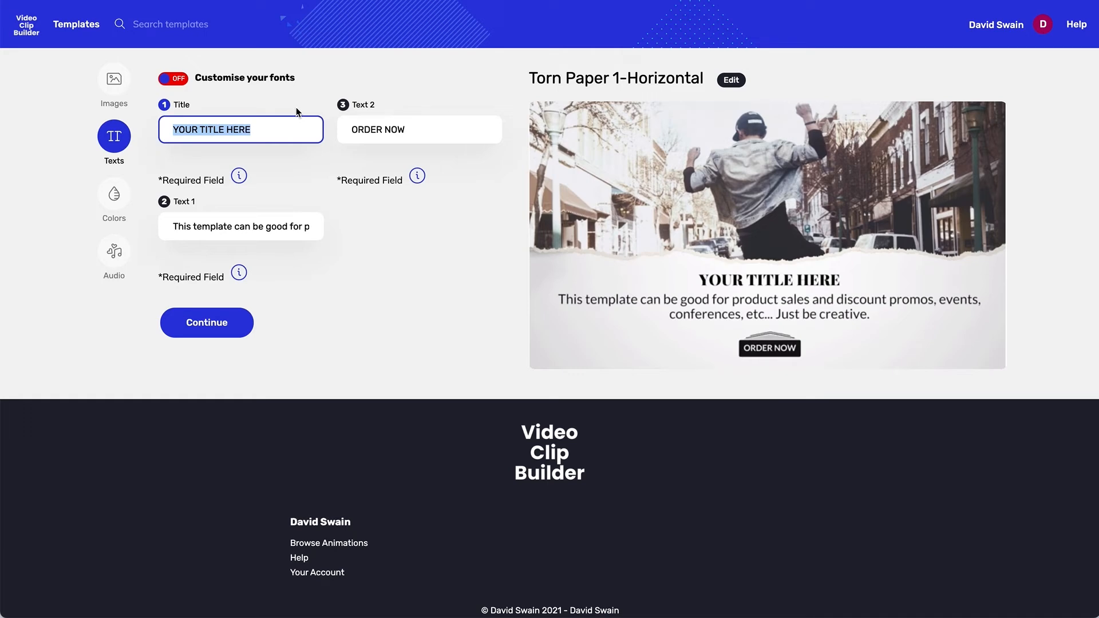
text(SPO)
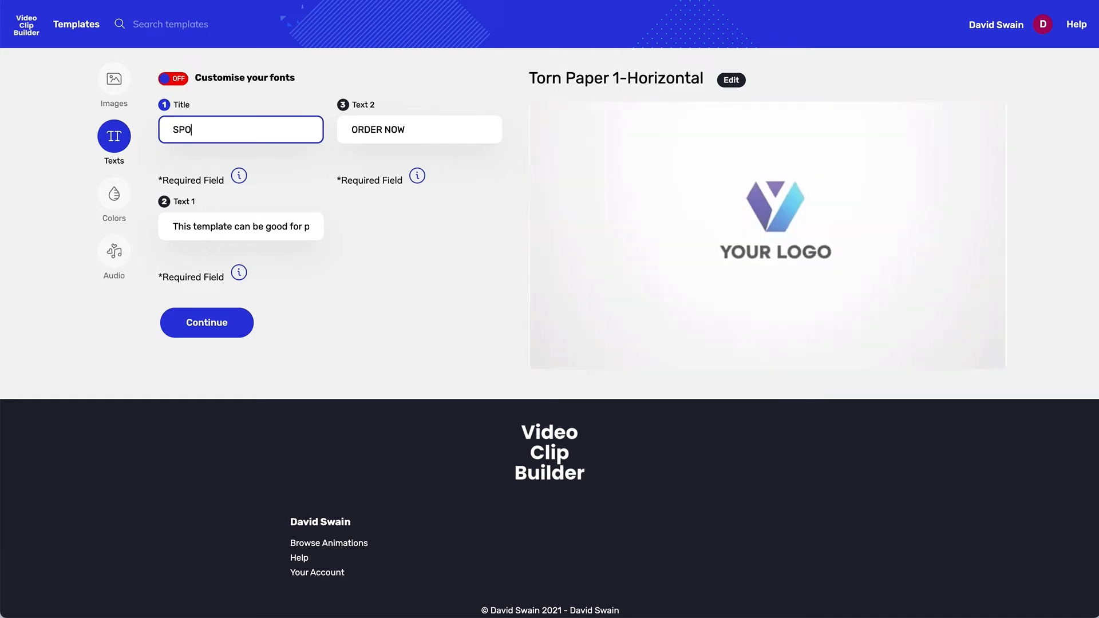
text(RTS PERFORMANCE...)
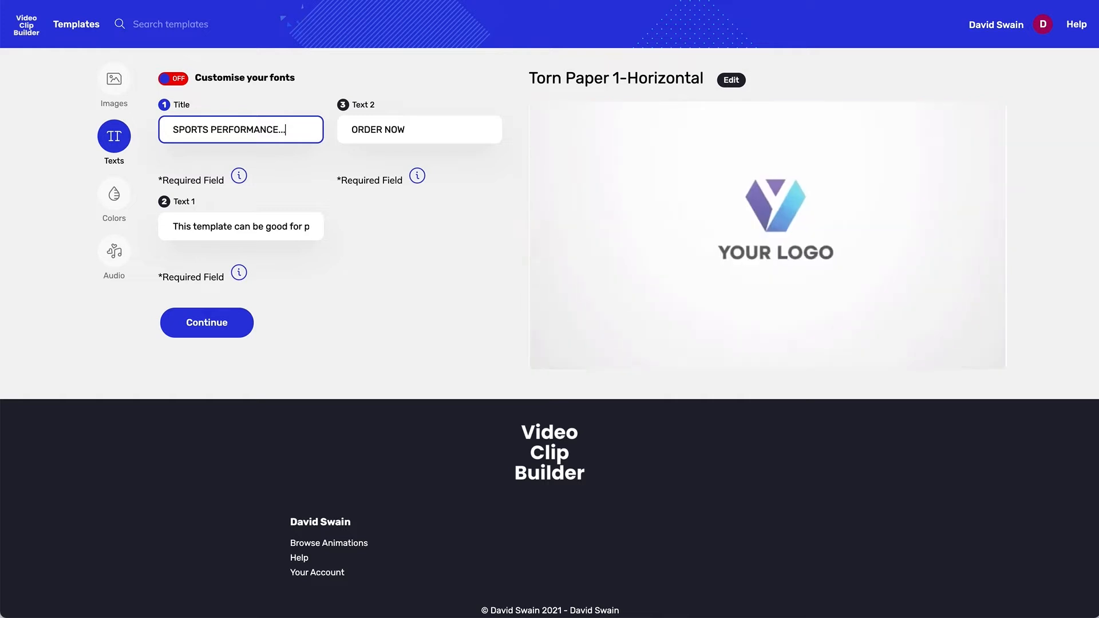
Set Text 1 to "...relies on more than exercise and practice. Making smart food and nutrition choices is key to performance!"
key(Tab)
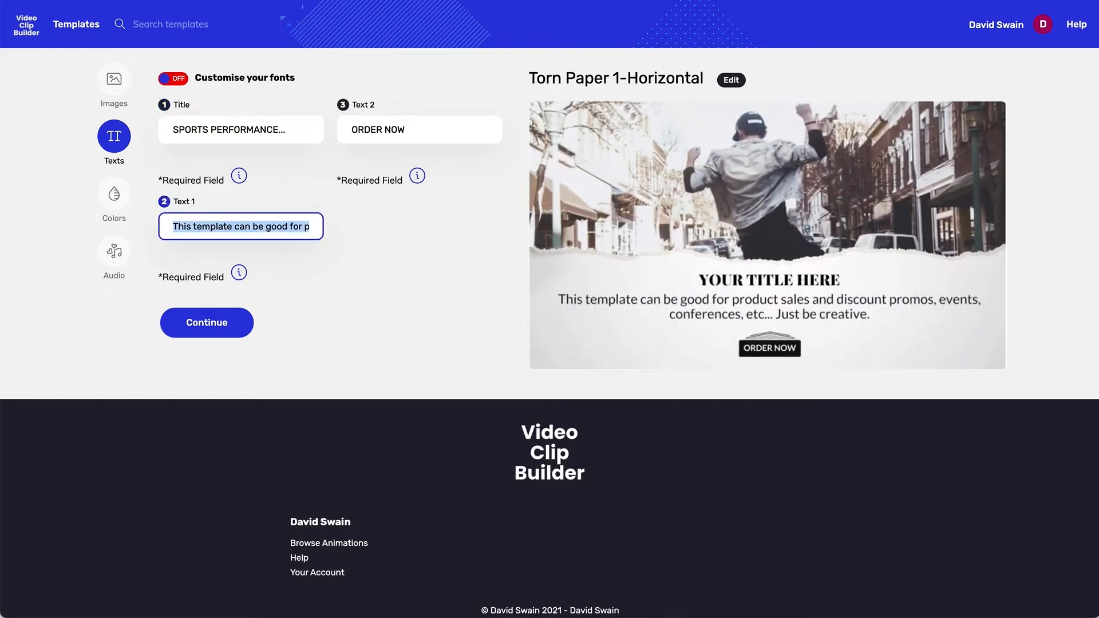
key(BackSpace)
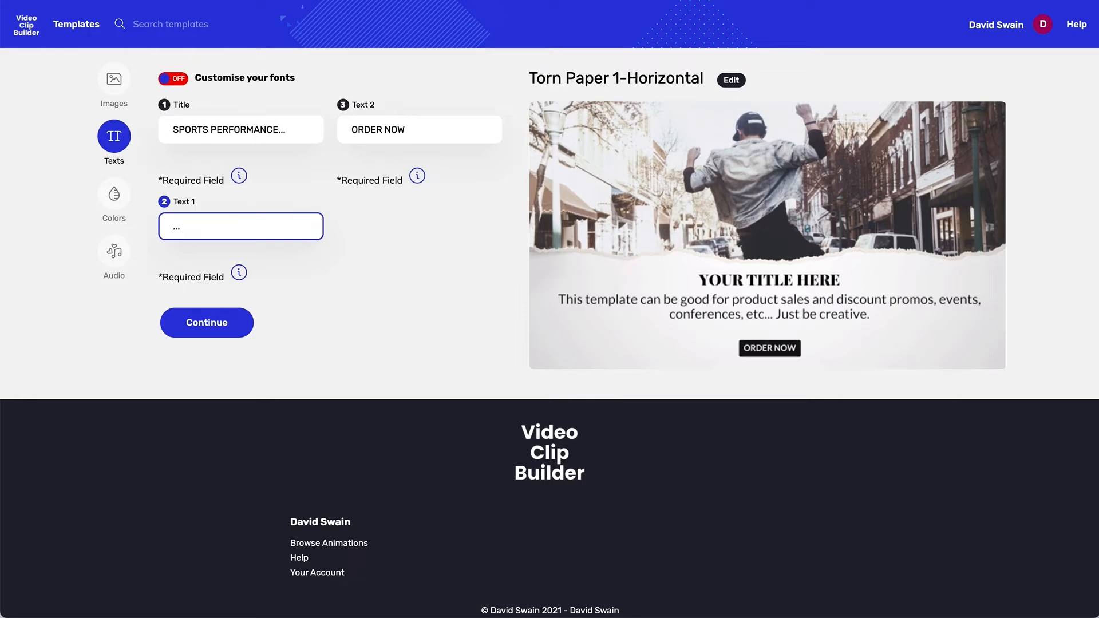
text(...)
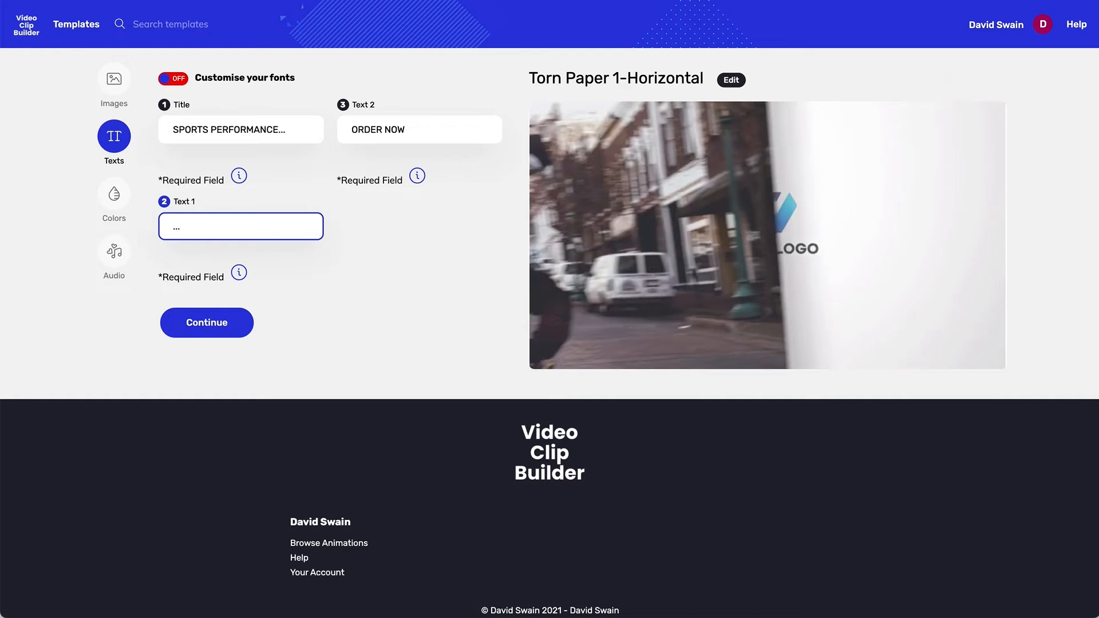
text(relies on mor)
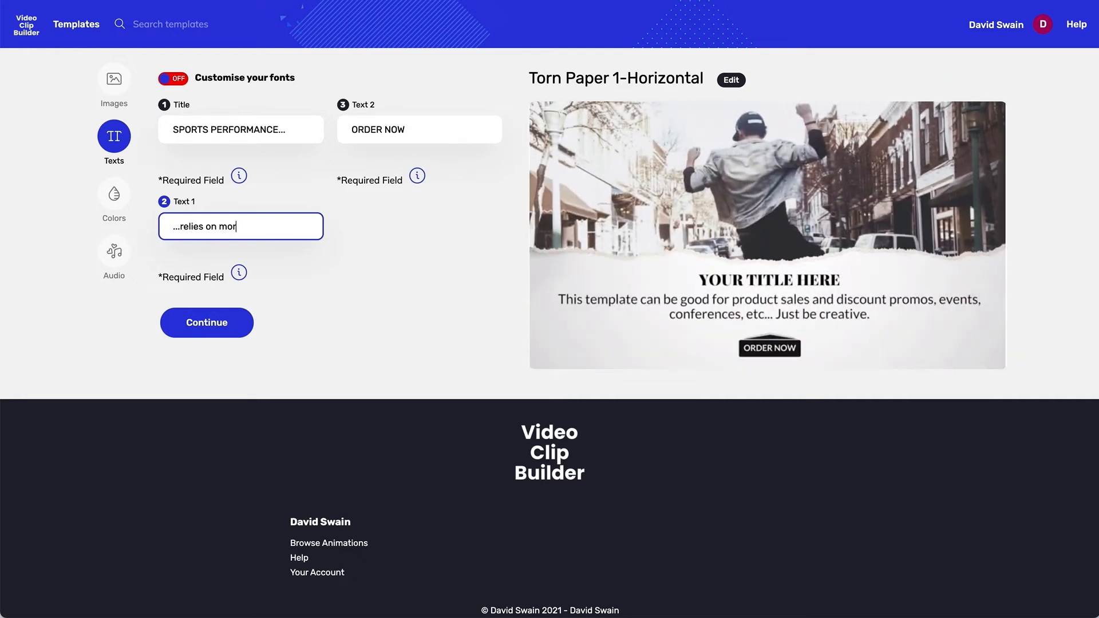
text(e than exe3rcise)
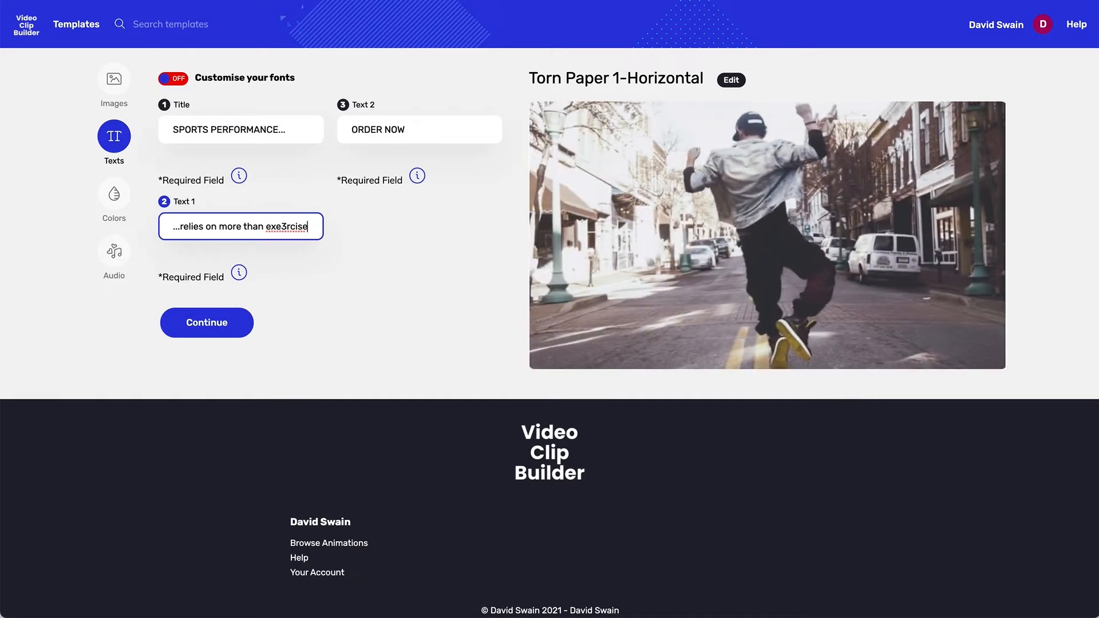
click(285, 227)
key(BackSpace)
text(and)
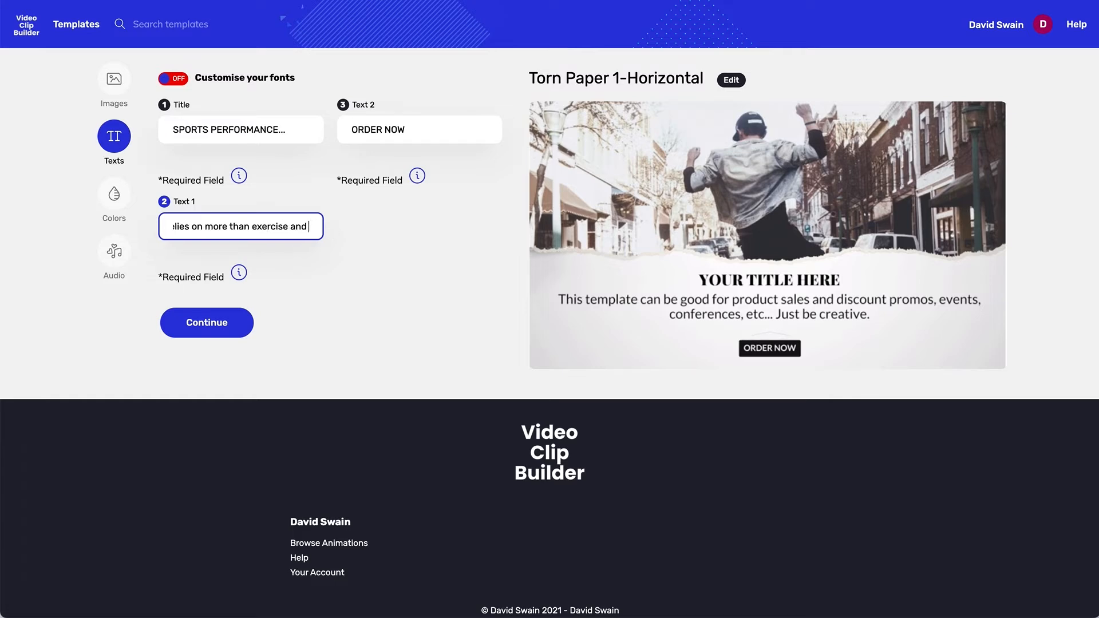
text( practice)
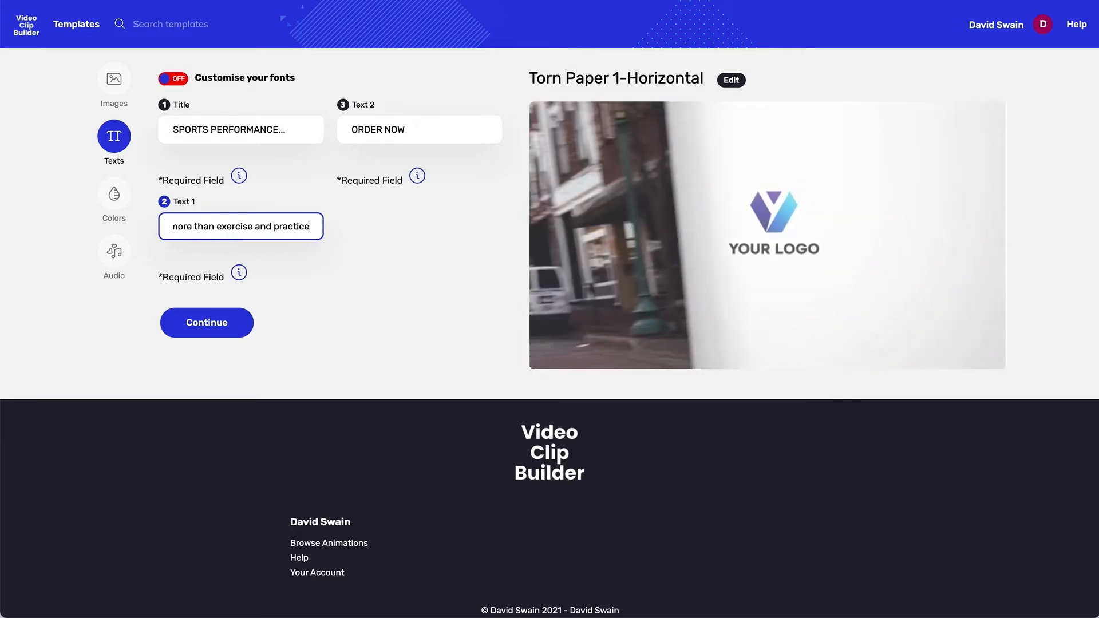
text(. Making smart food and nu)
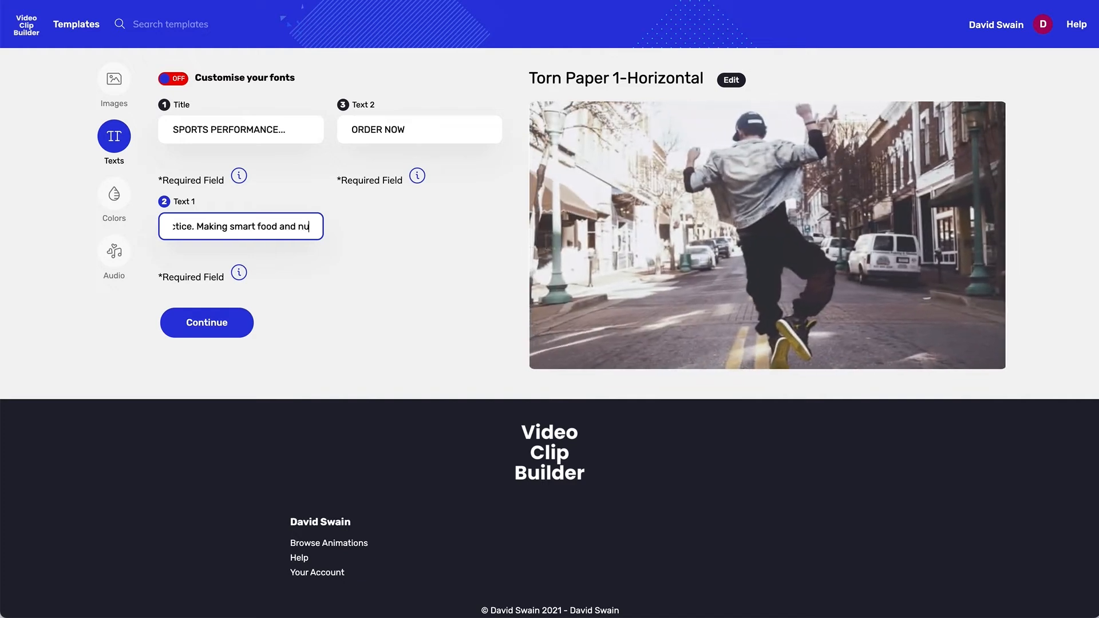
text(trition choices)
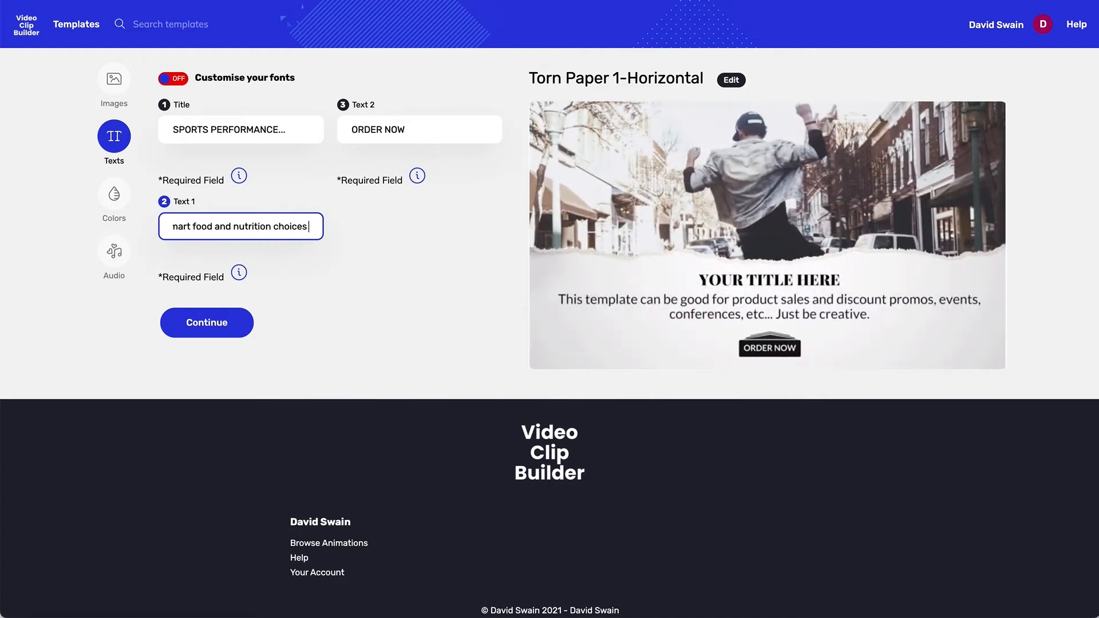
text( is j)
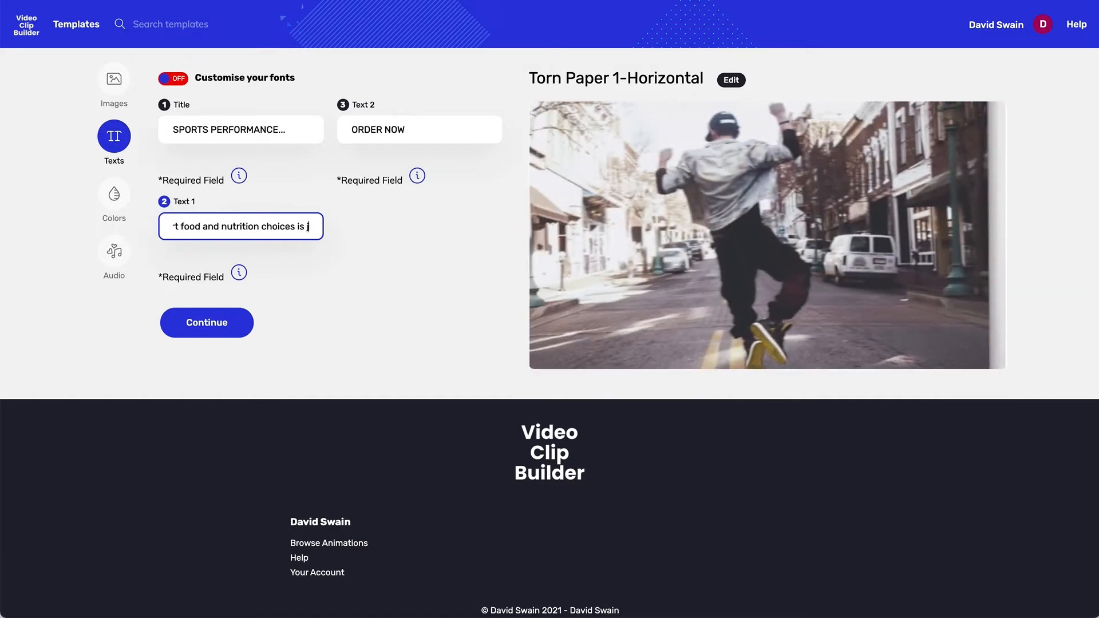
key(BackSpace)
text(ey)
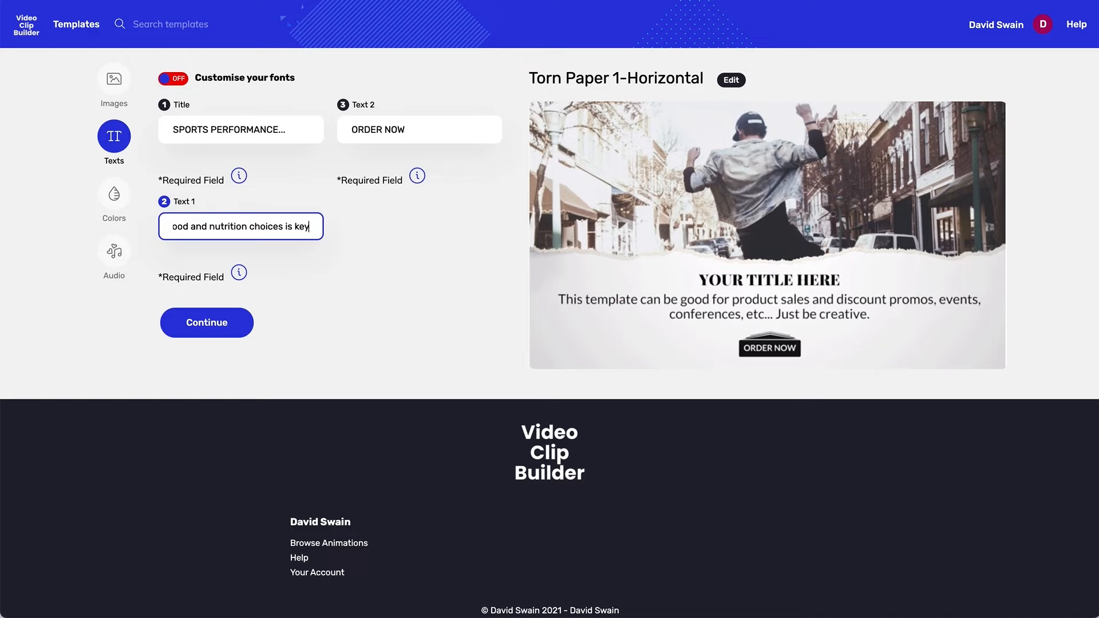
text( to performance!)
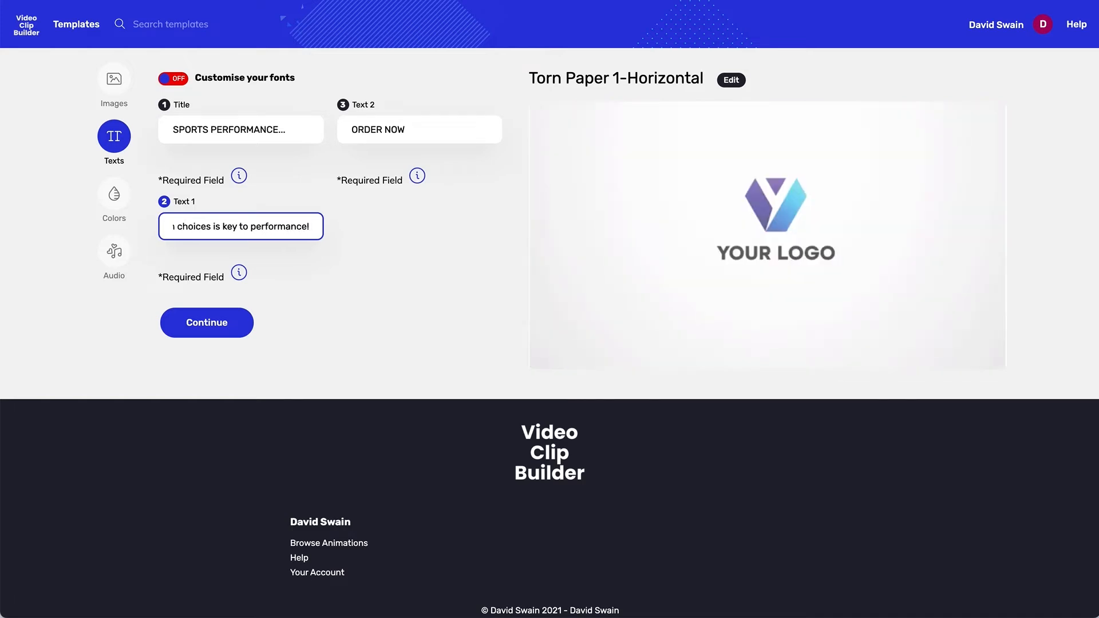
Replace the Text 2 call-to-action wording with "CONTACT US"
key(Tab)
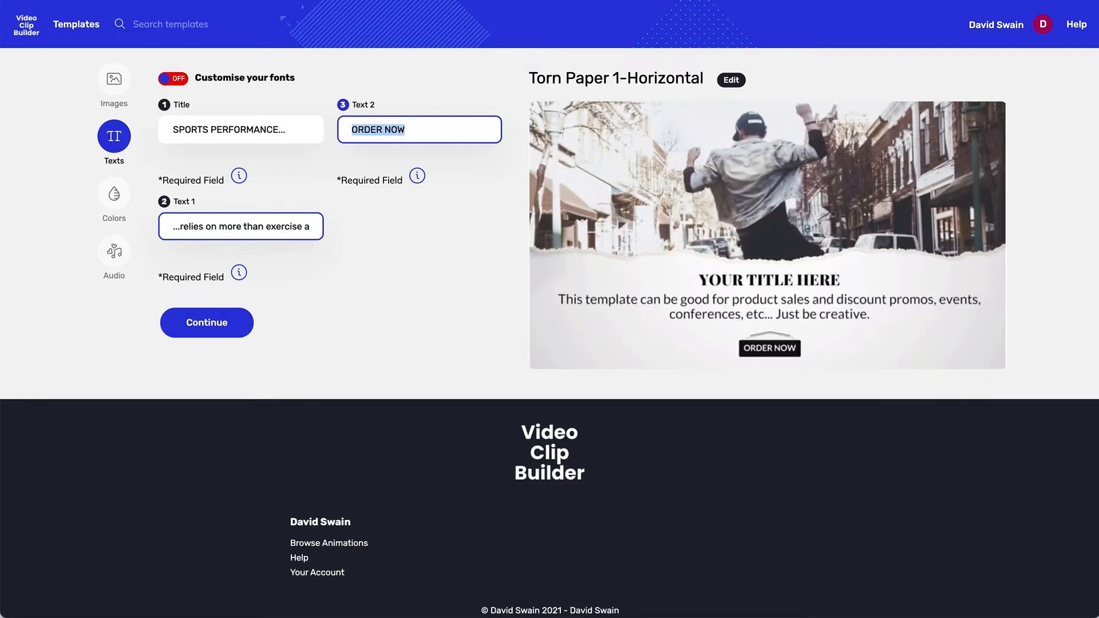
text(CONTACT)
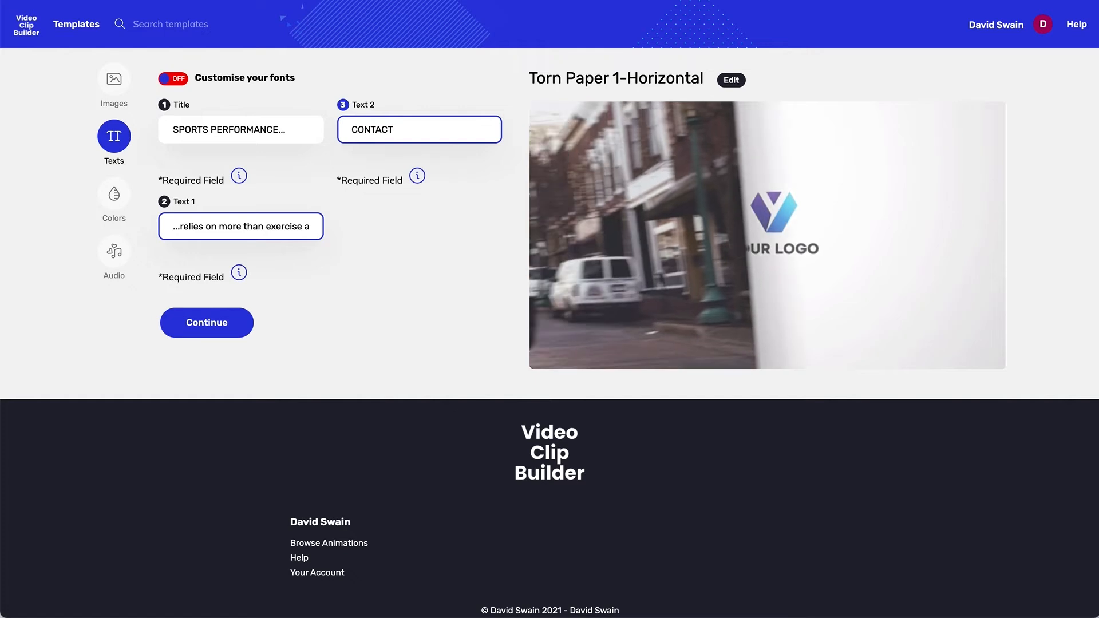
text(US)
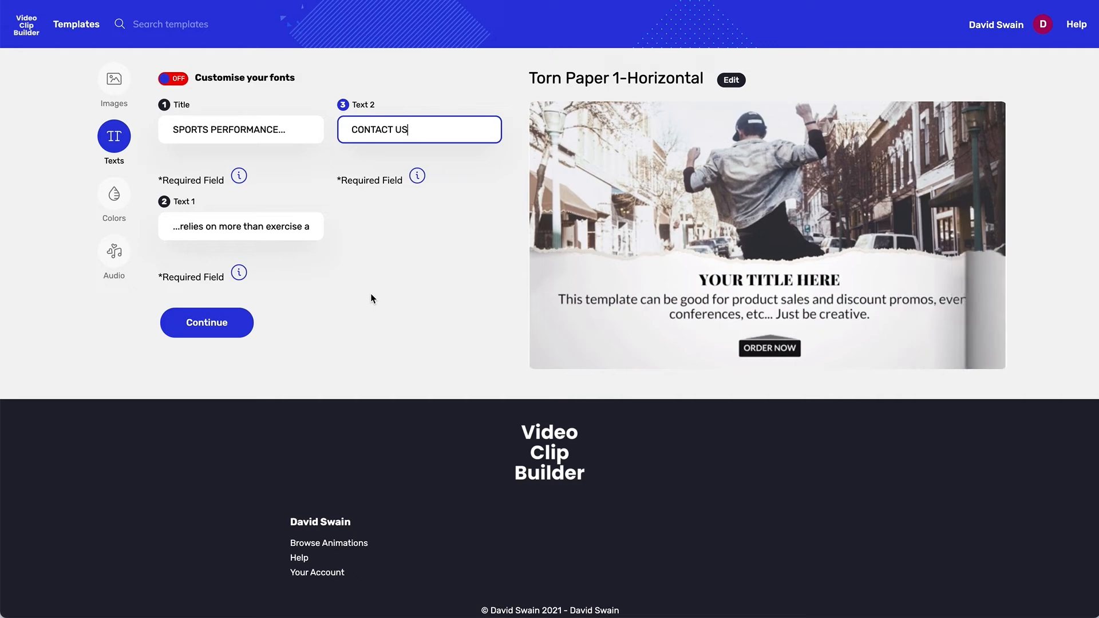
Set the template's Title color to the bright red #f50505
click(114, 193)
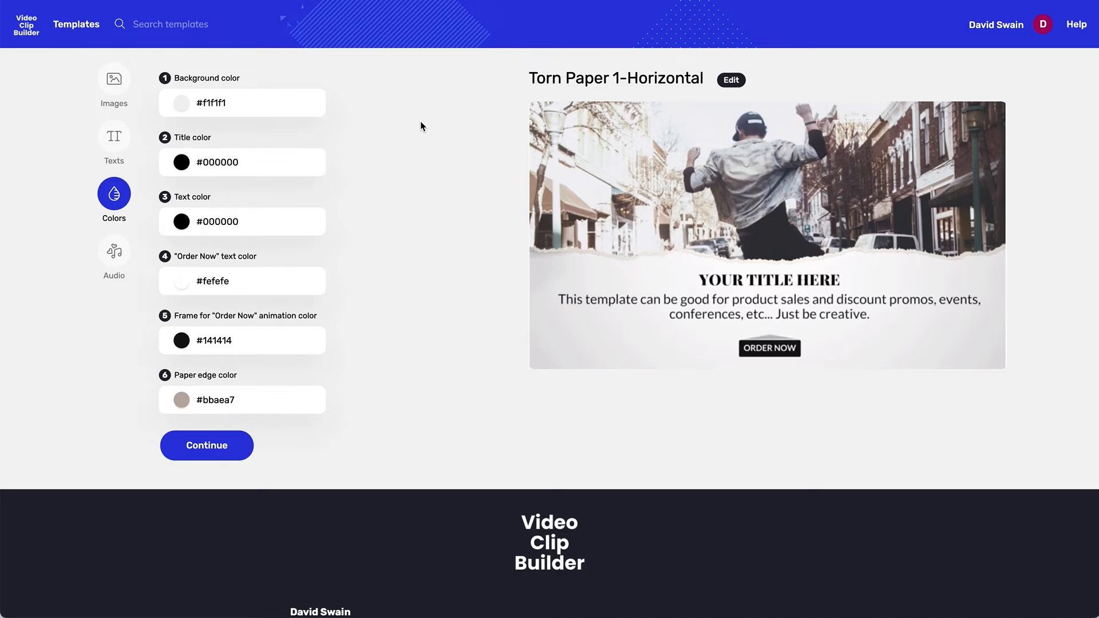
click(293, 164)
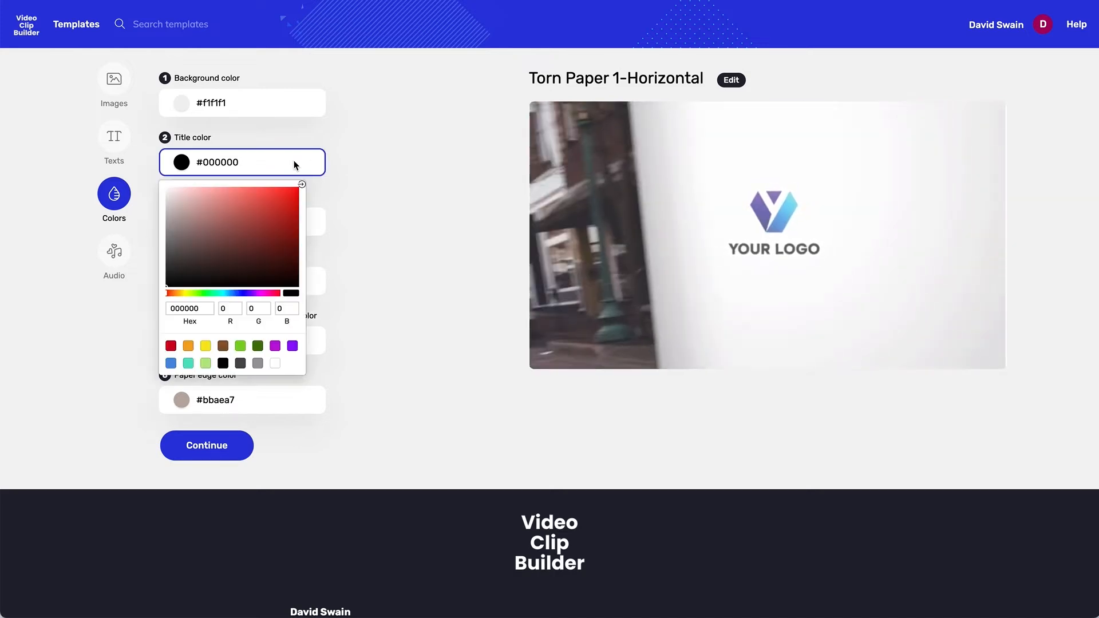
click(297, 191)
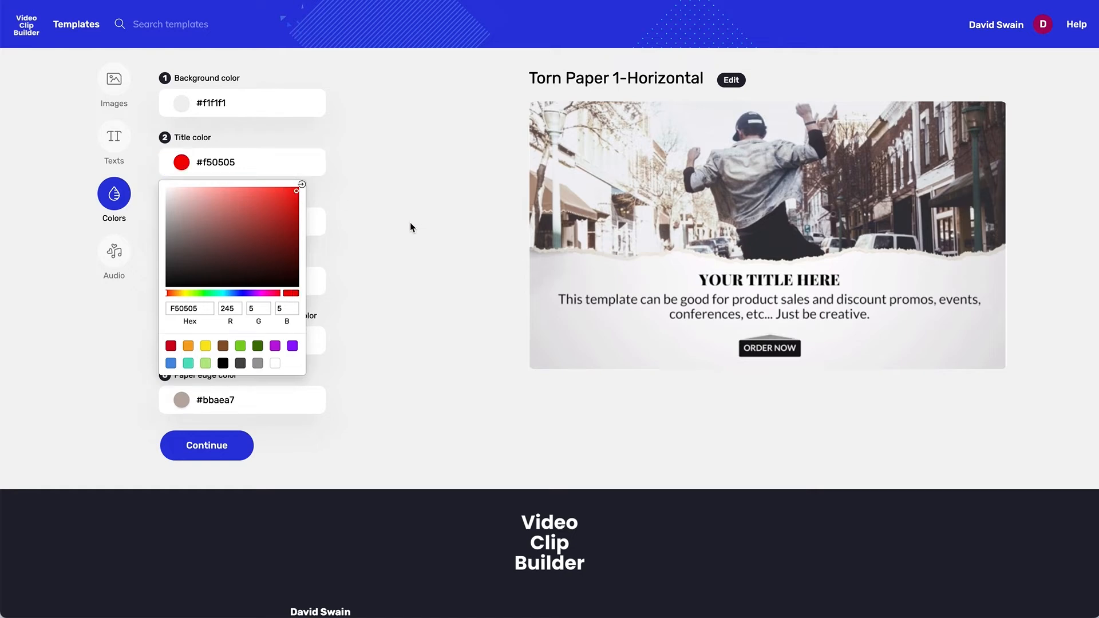
click(377, 210)
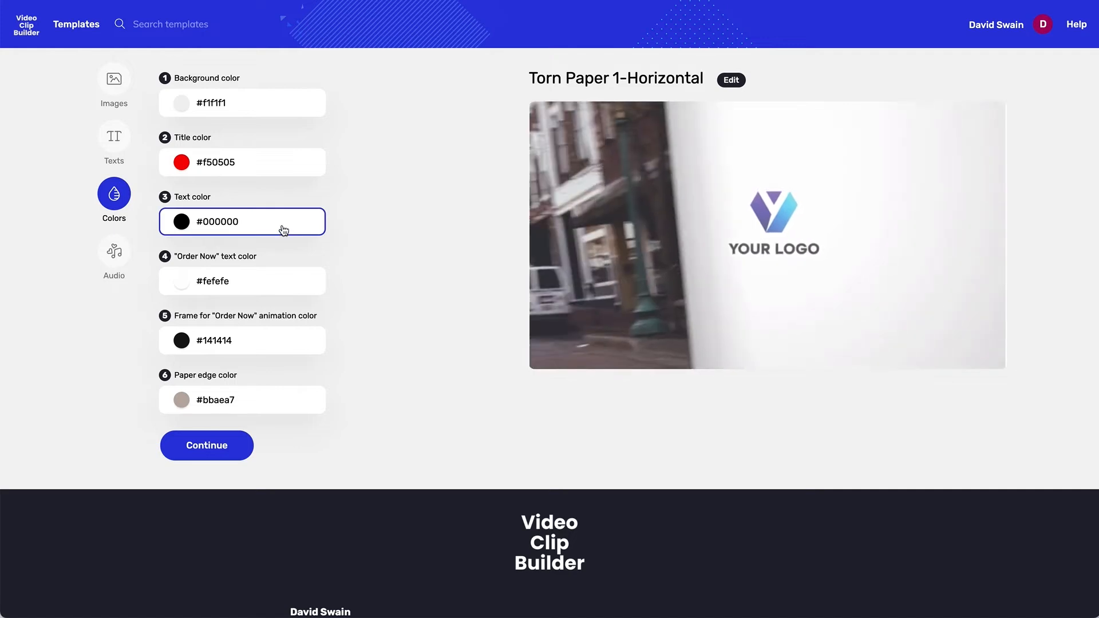
Set the template's Text color to the green #5aaa03
click(285, 229)
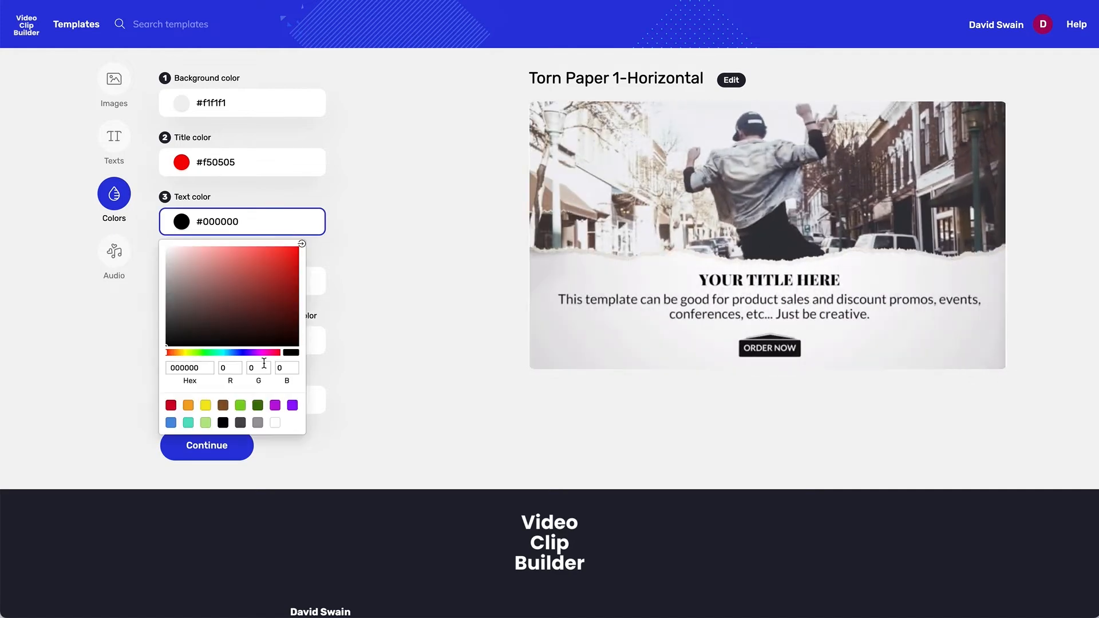
click(241, 405)
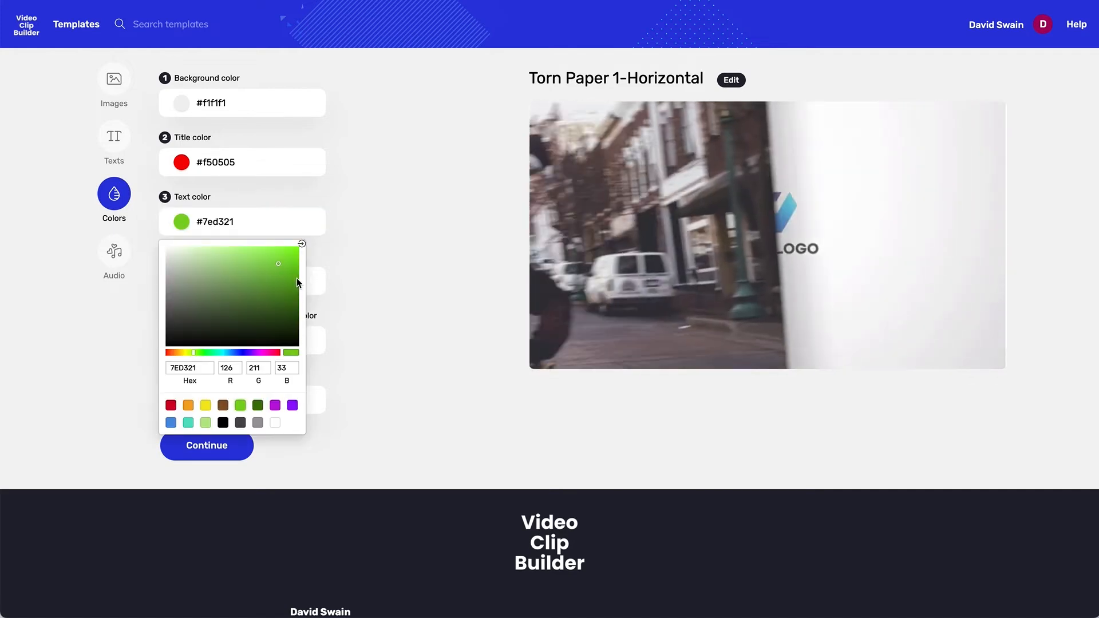
click(297, 280)
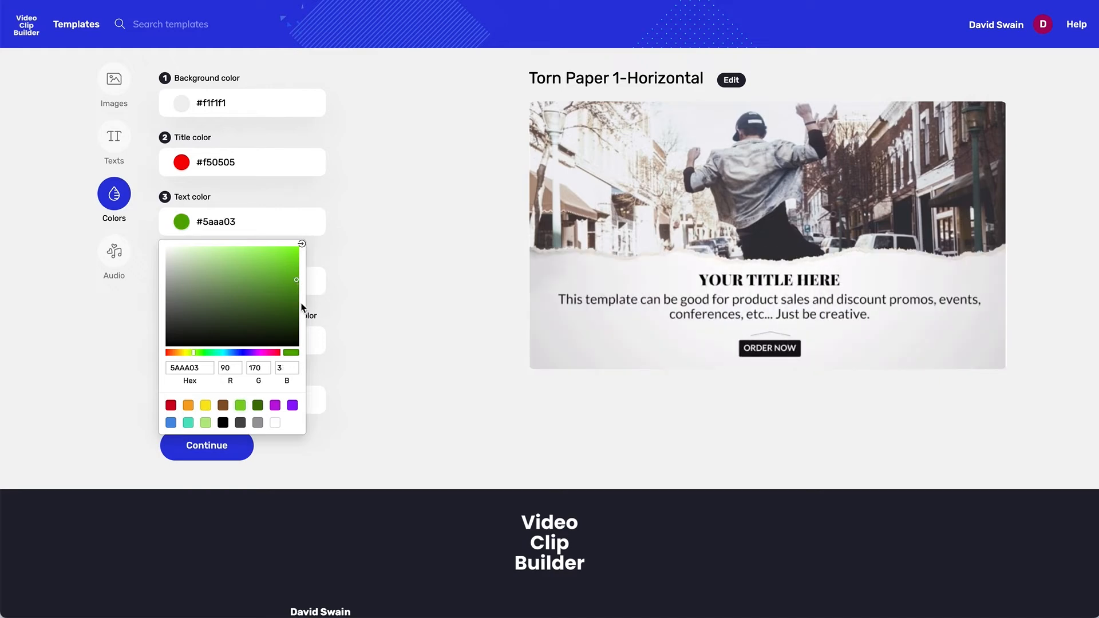
click(370, 248)
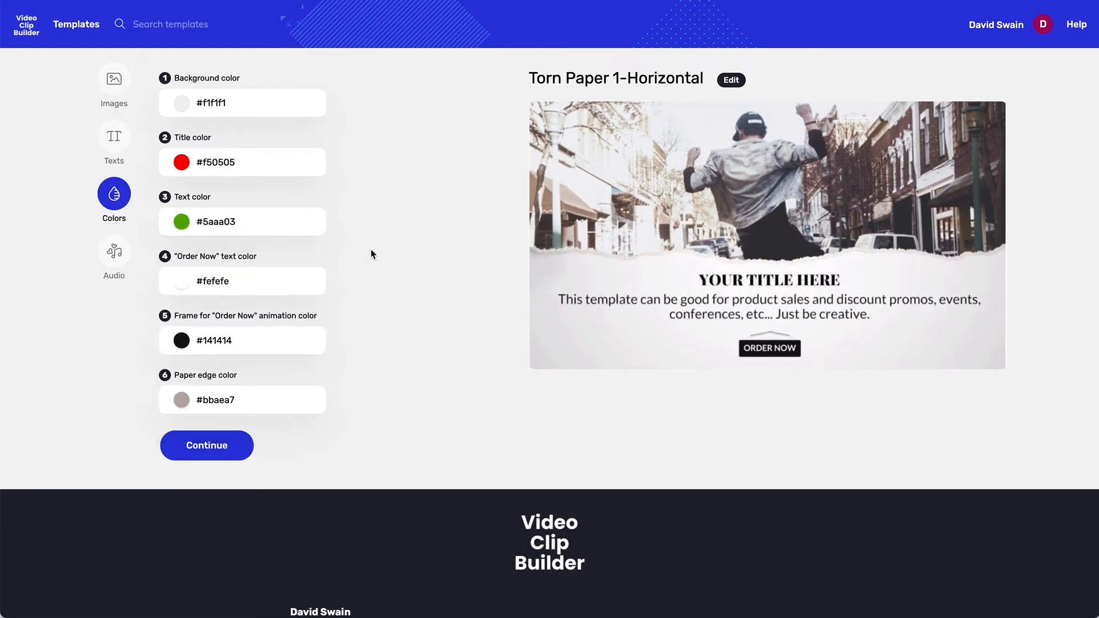
Check the Title color's hex code and the current "Order Now" text color without altering either
click(315, 162)
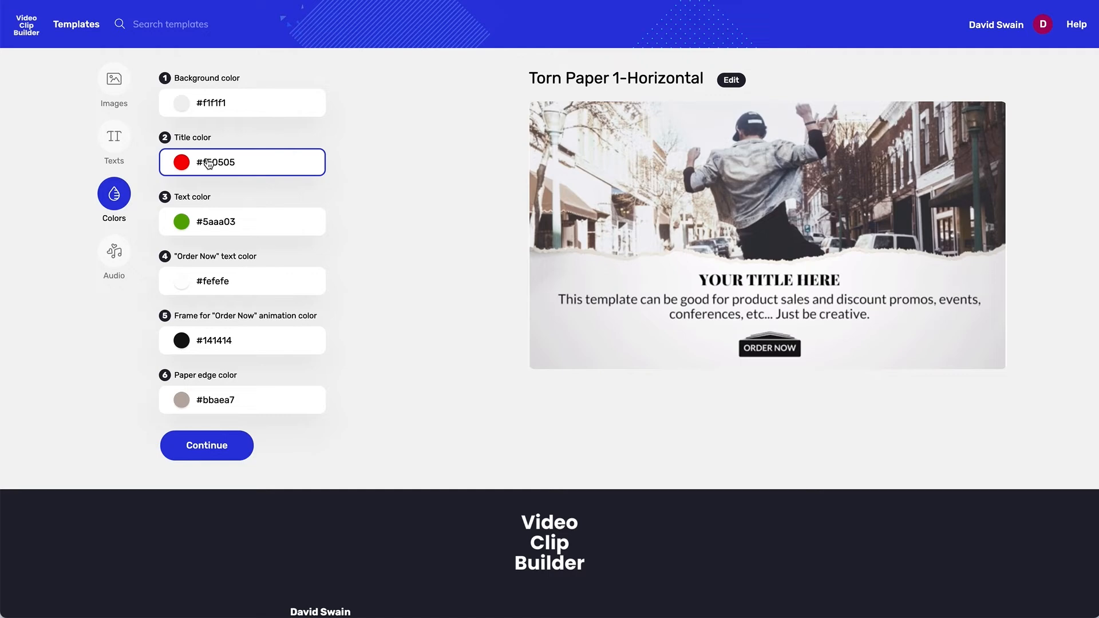
click(204, 164)
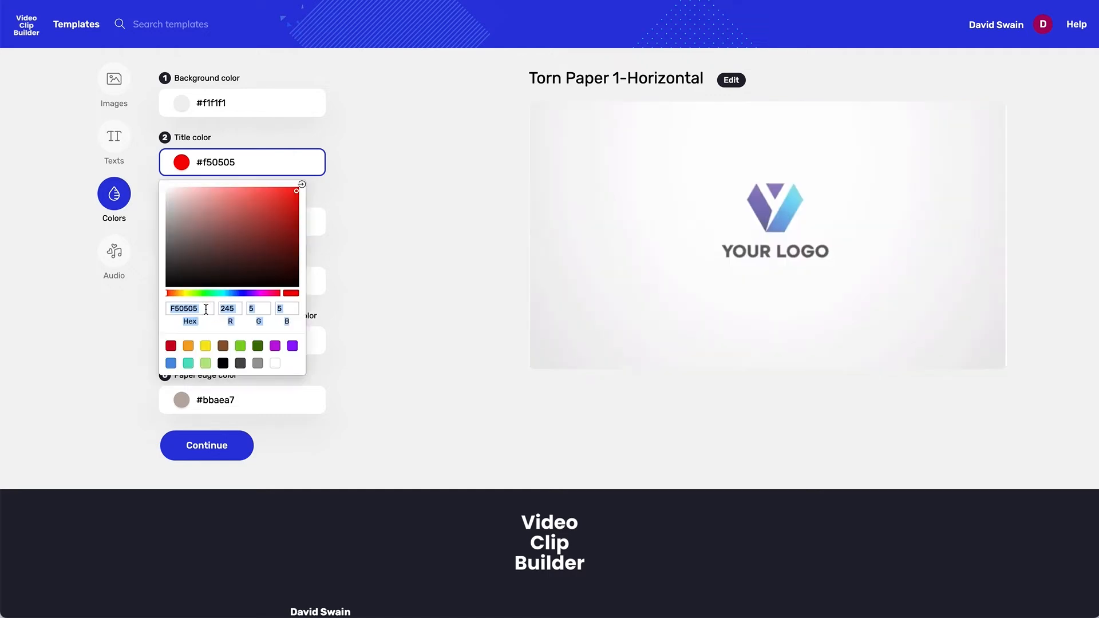
drag(206, 310, 160, 308)
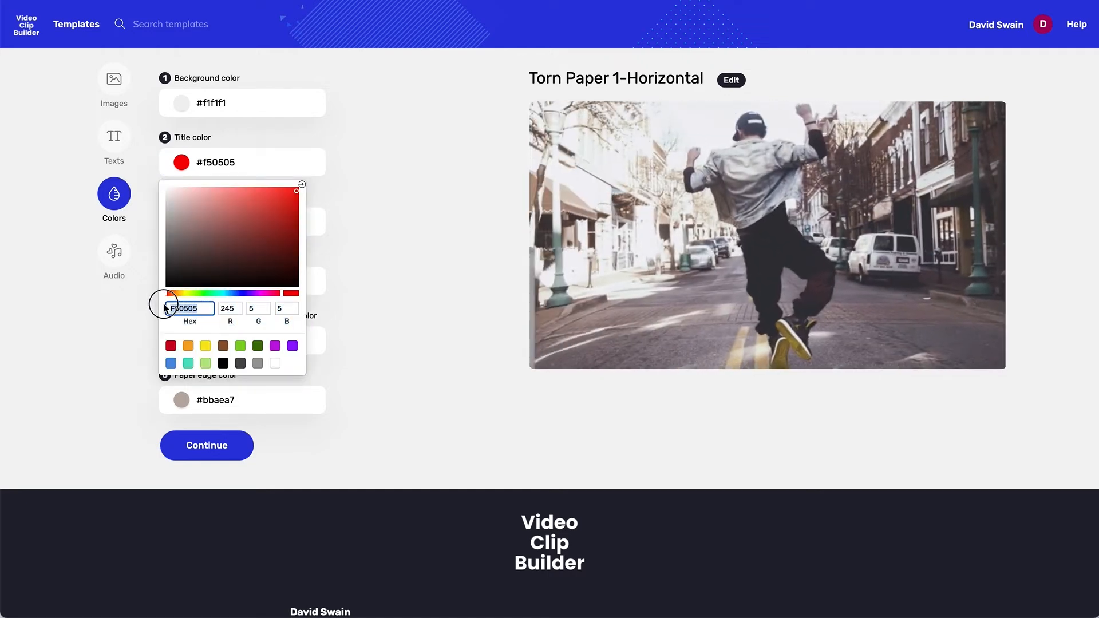
click(349, 287)
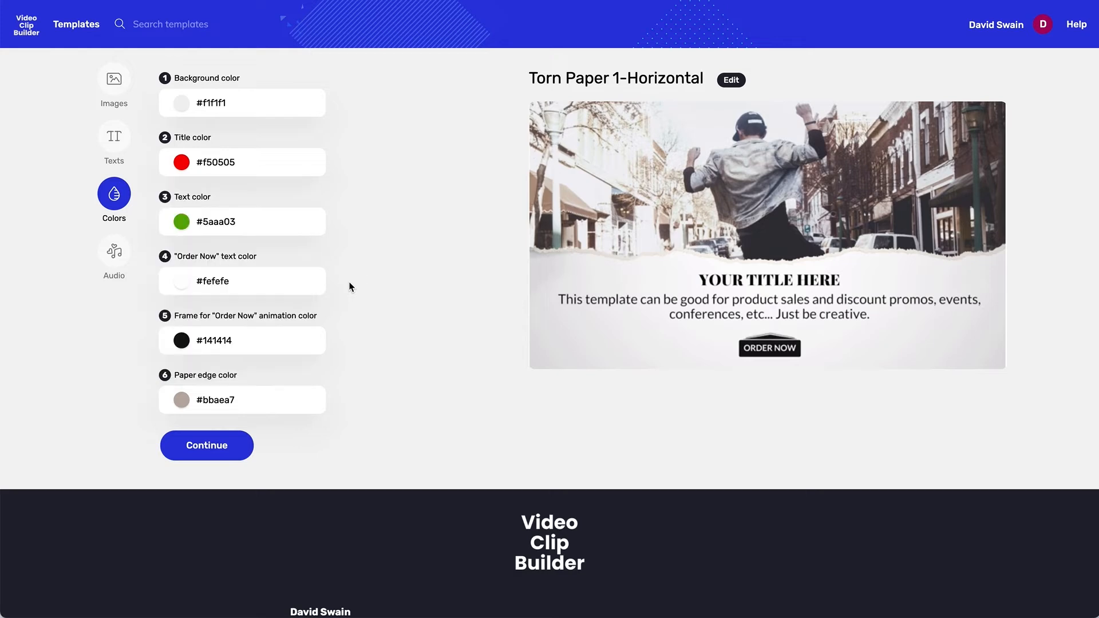
click(277, 284)
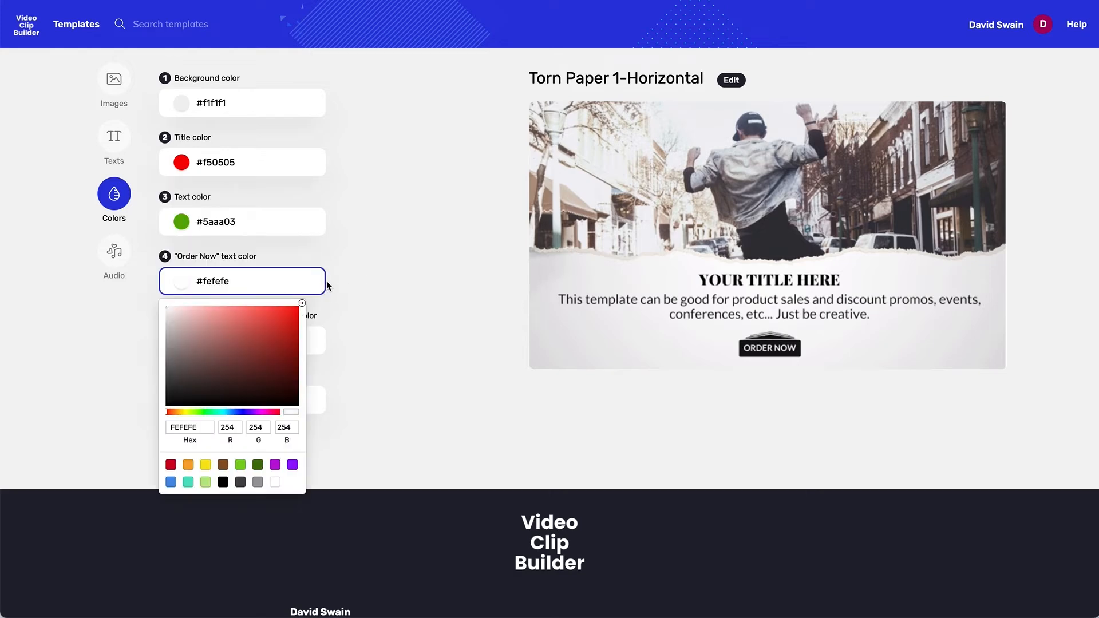
click(392, 297)
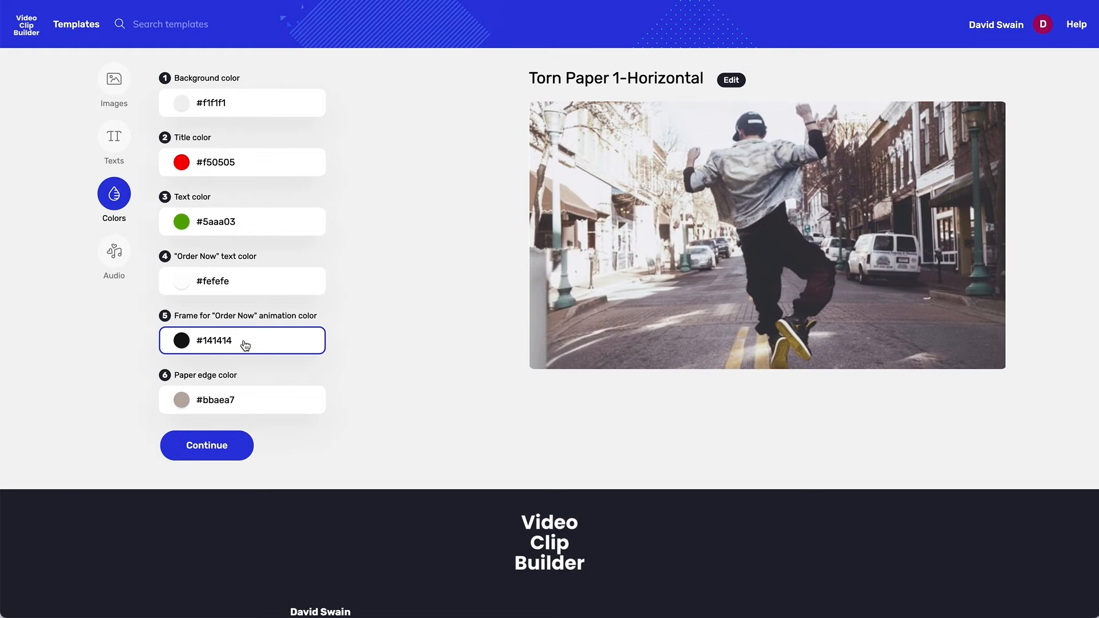
Set the frame color for the "Order Now" animation to #f30909
click(244, 343)
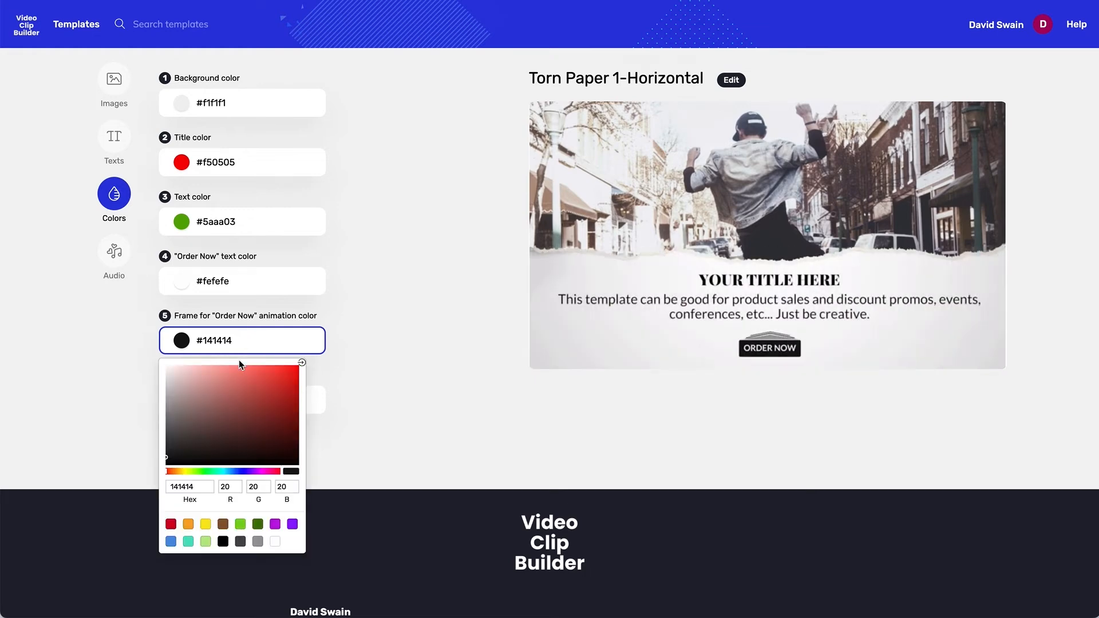
click(187, 485)
double_click(187, 486)
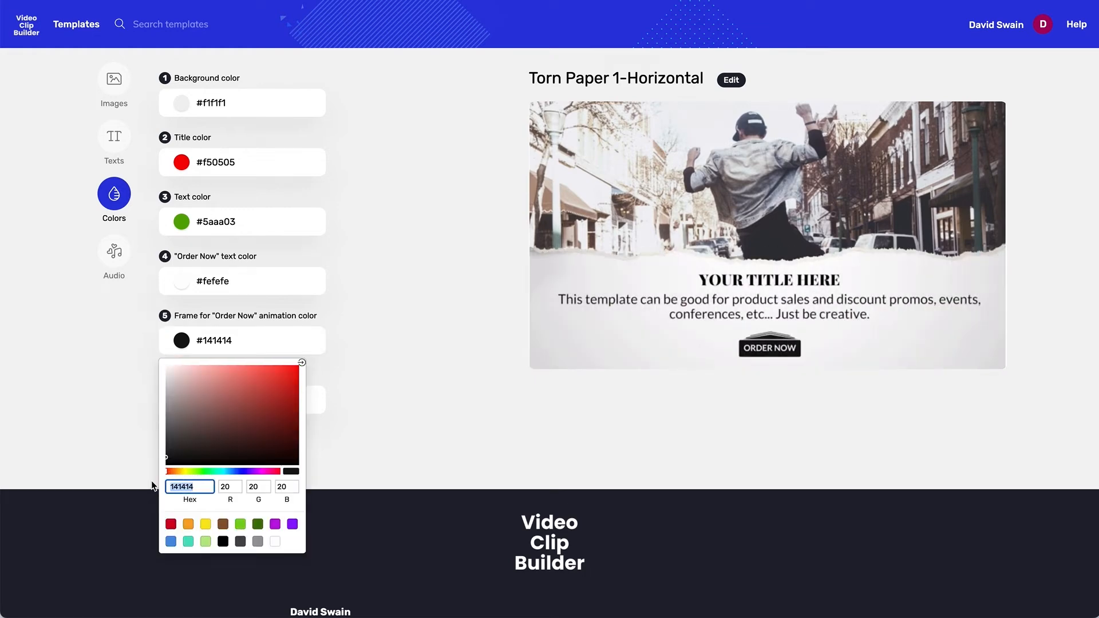
text(f30909)
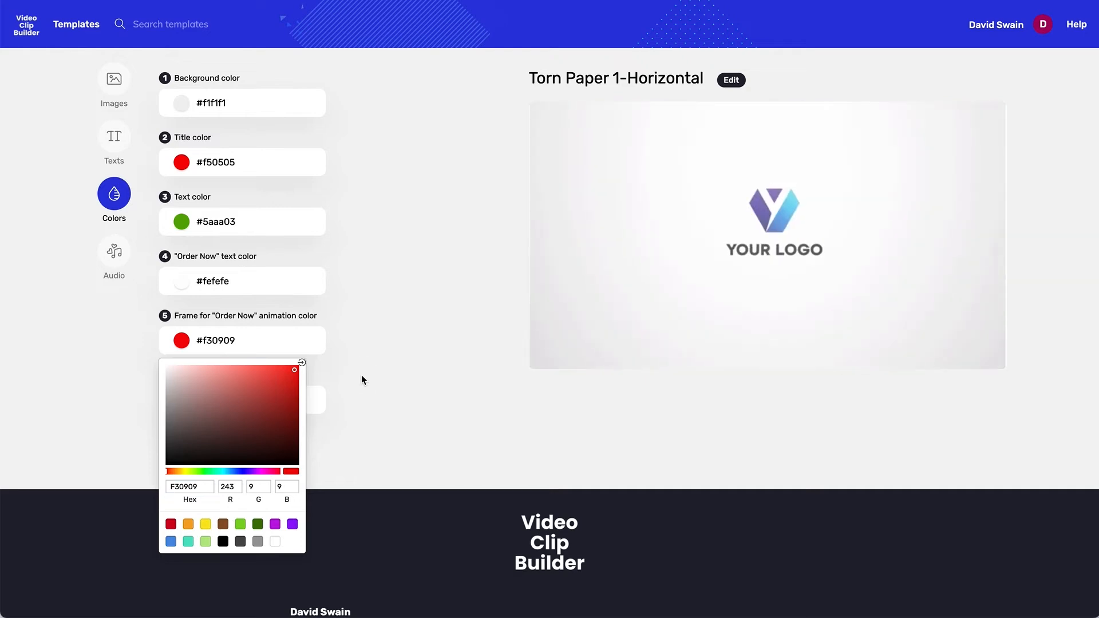
click(292, 410)
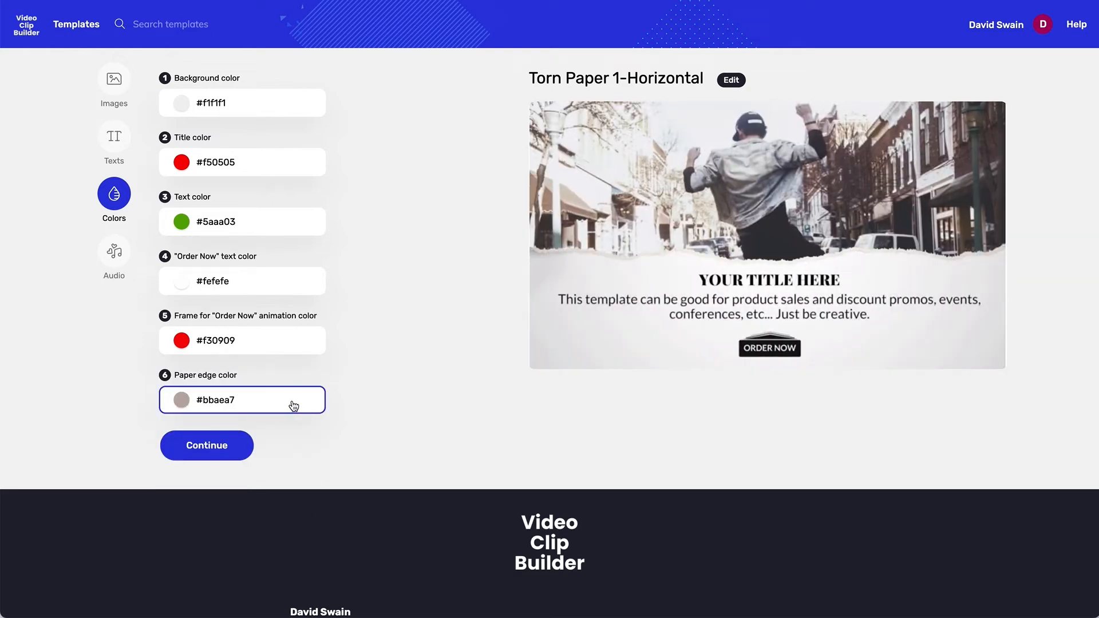
Set the Paper edge color to the light red #fa5f56
click(293, 405)
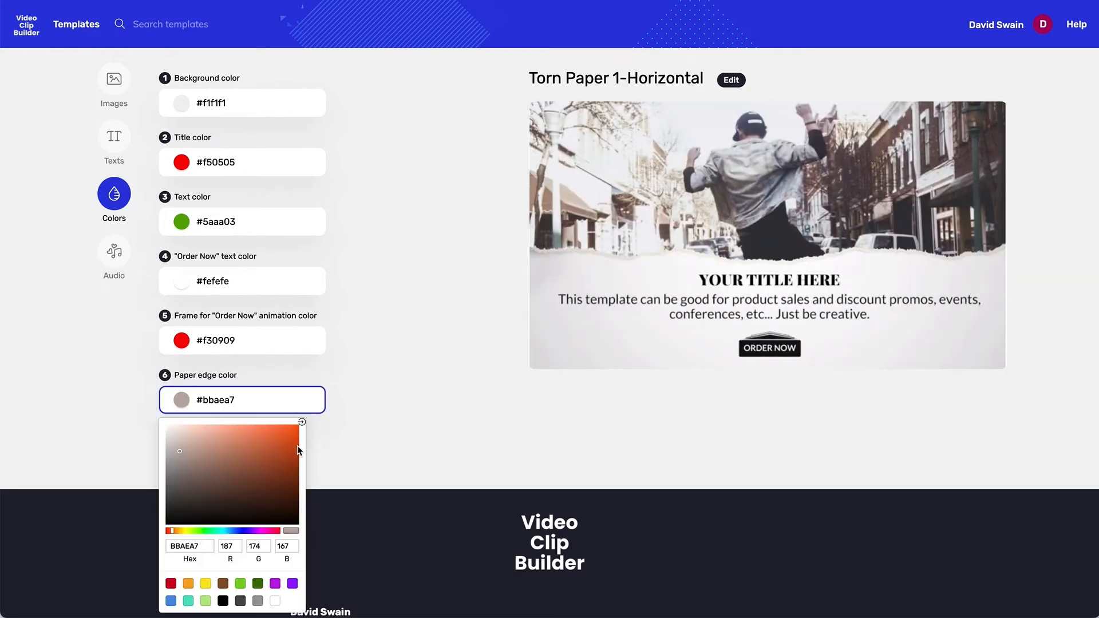
drag(172, 531, 167, 530)
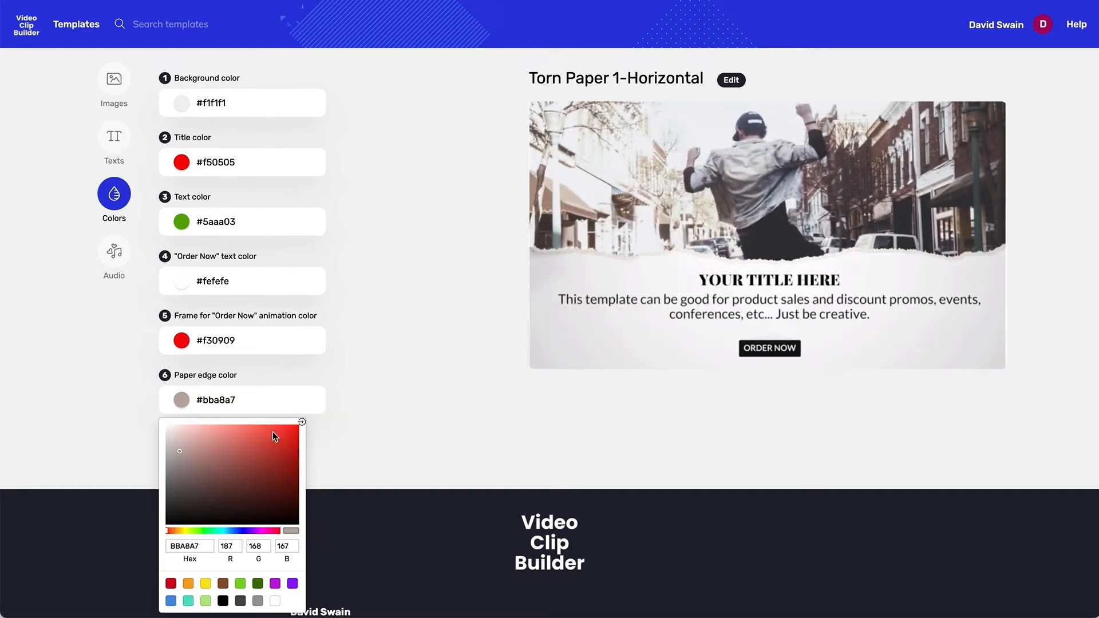
click(252, 426)
click(253, 428)
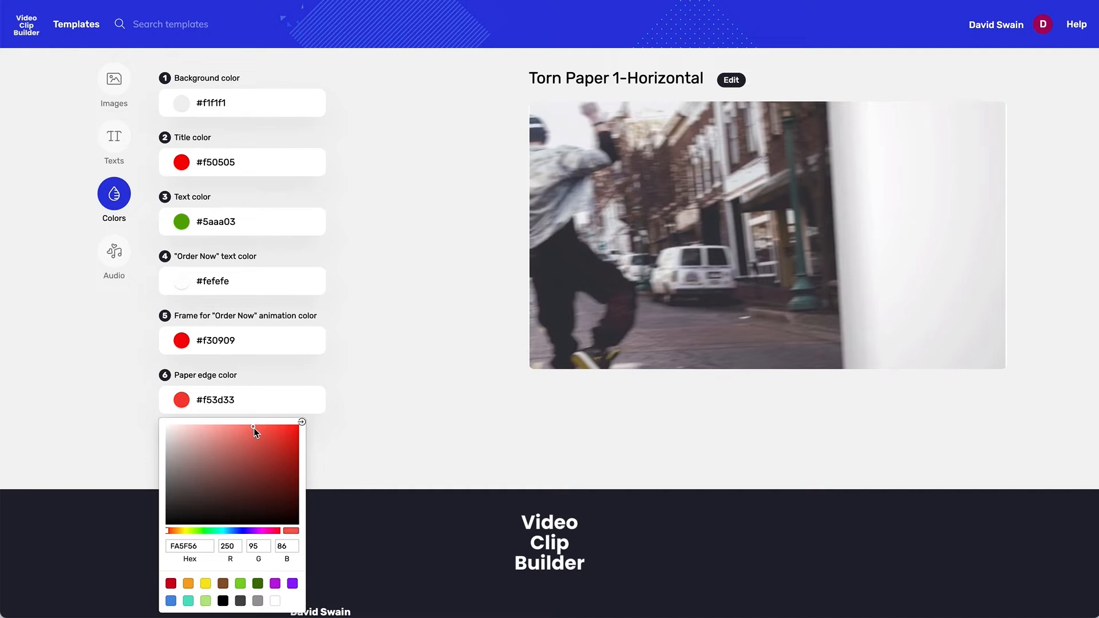
click(424, 459)
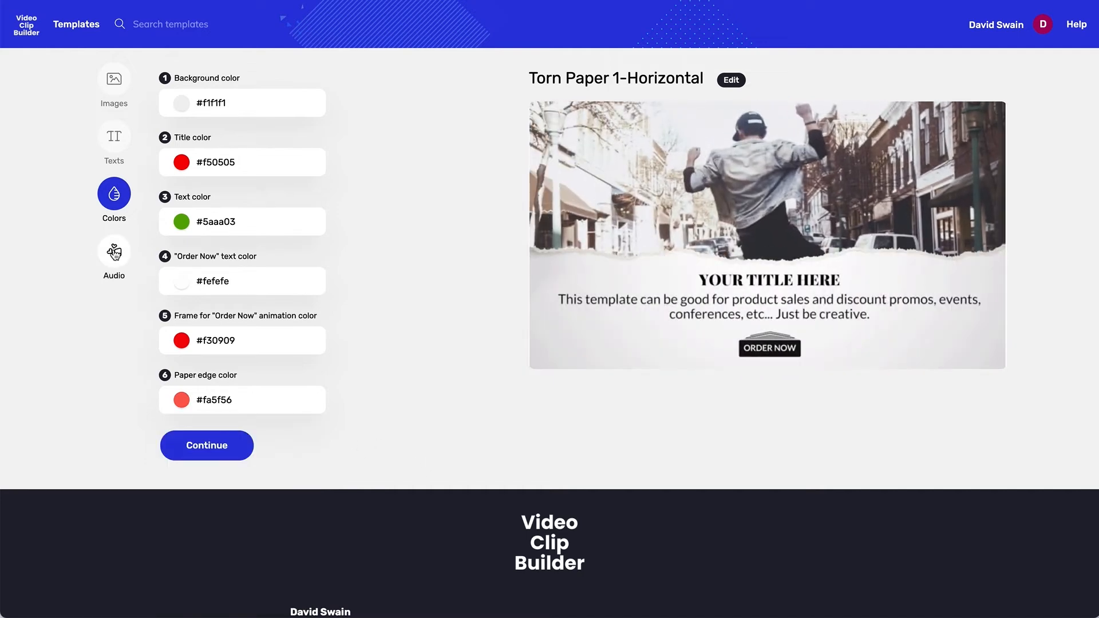
Generate a preview with the default audio track and view its runner photo and text frames
click(114, 253)
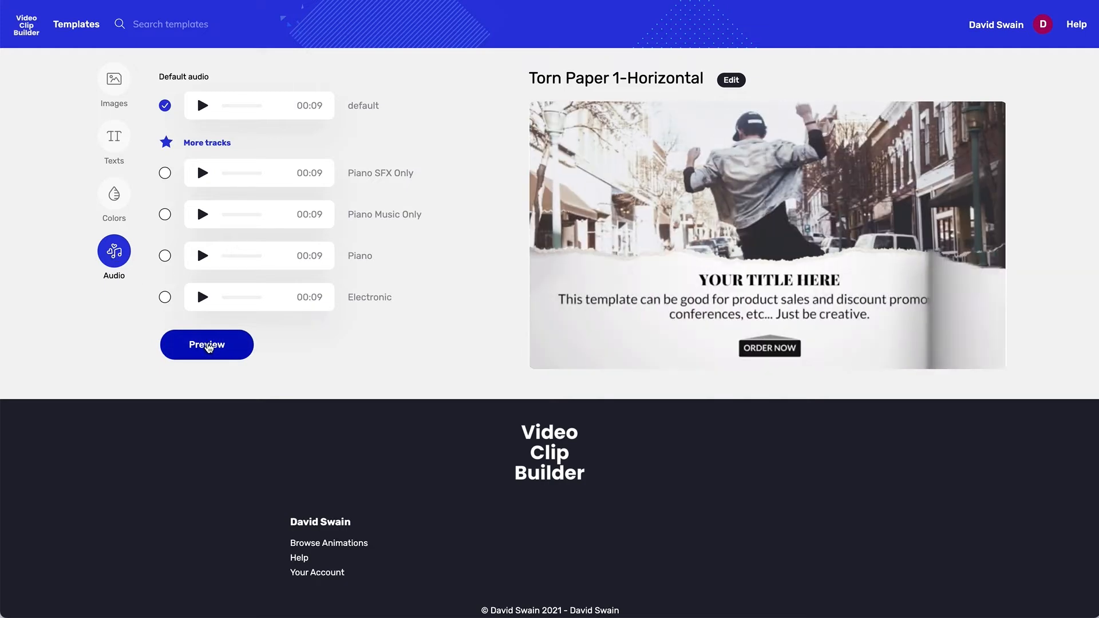
click(207, 346)
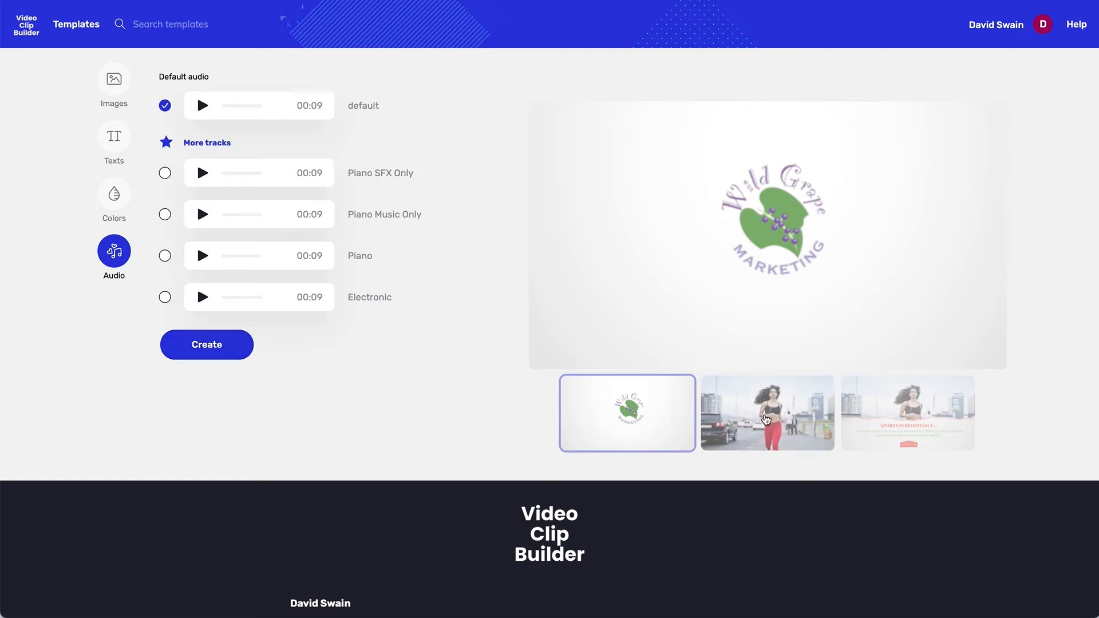
click(766, 418)
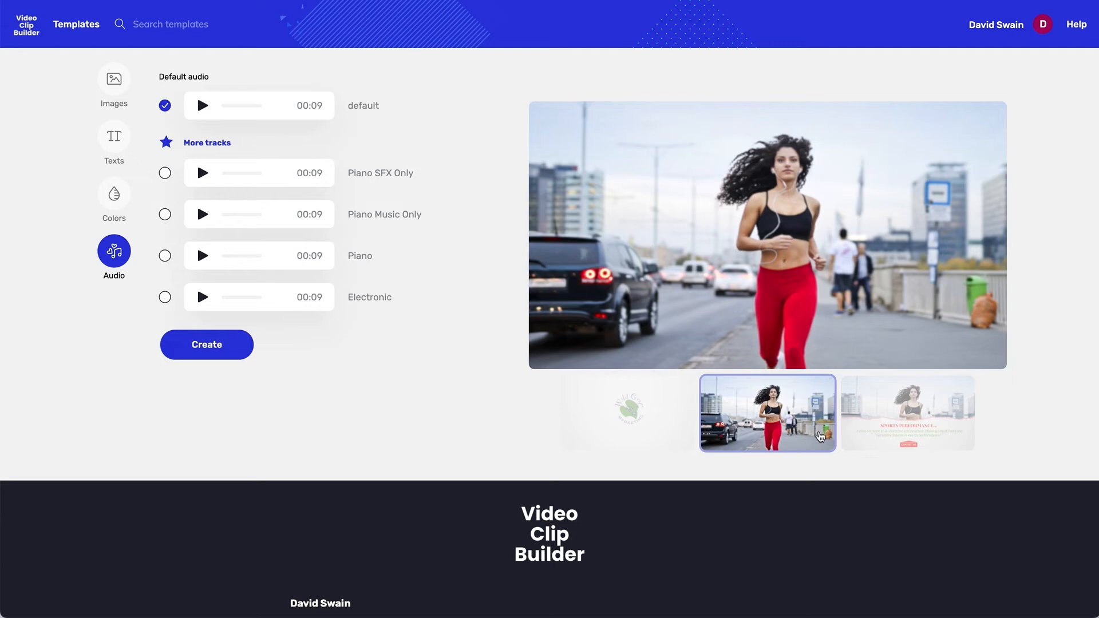
click(888, 412)
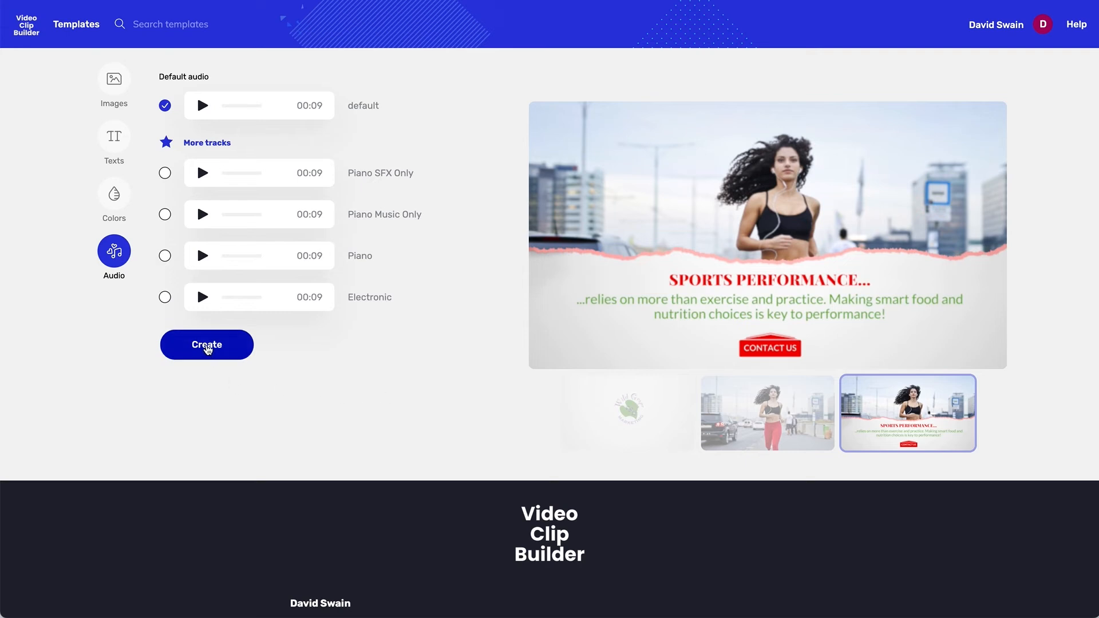
Create the final video and download it as both MP4 and Animated GIF
click(207, 349)
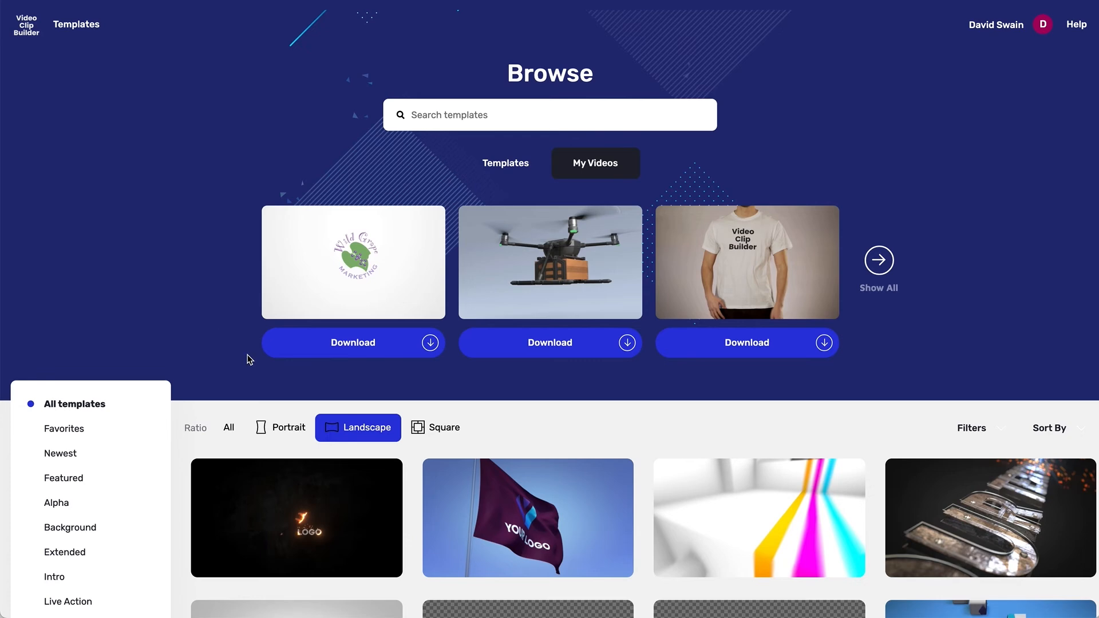
click(400, 342)
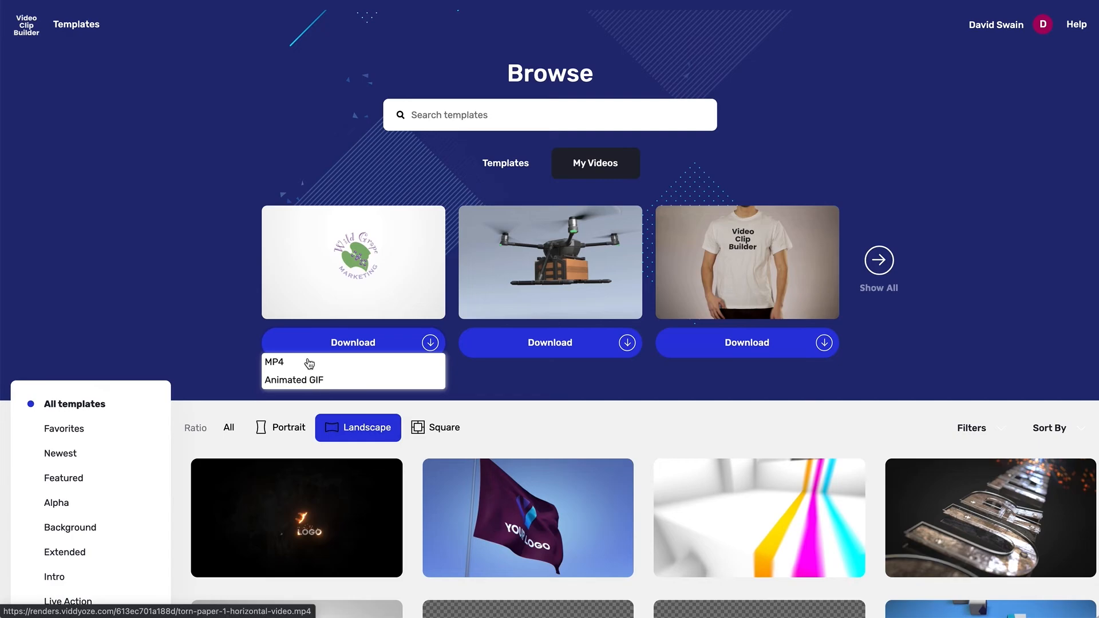
click(307, 364)
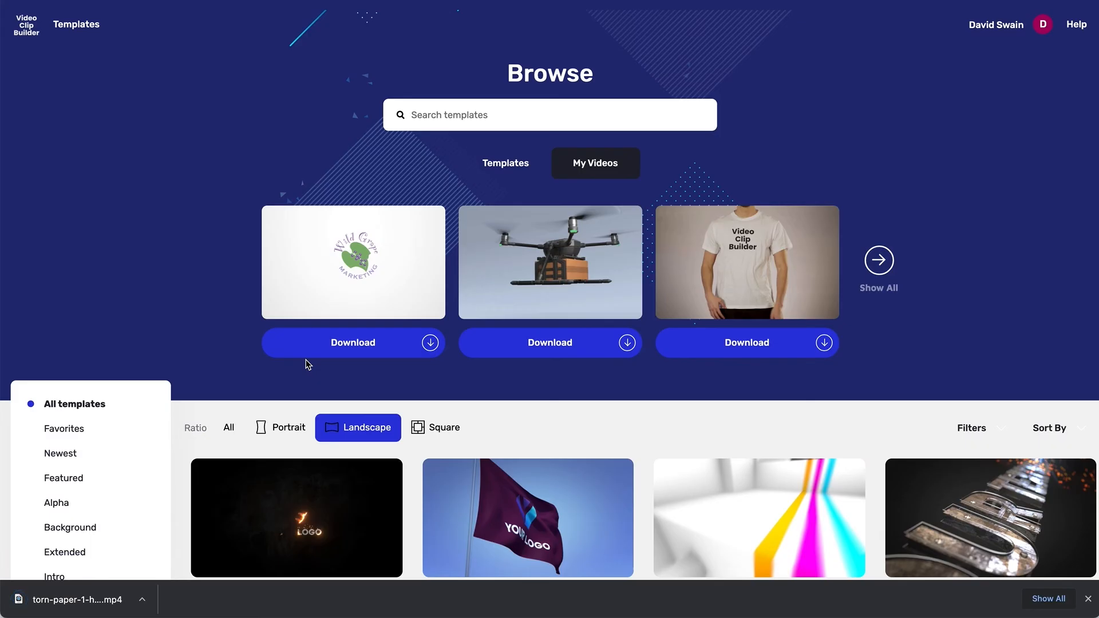
click(356, 349)
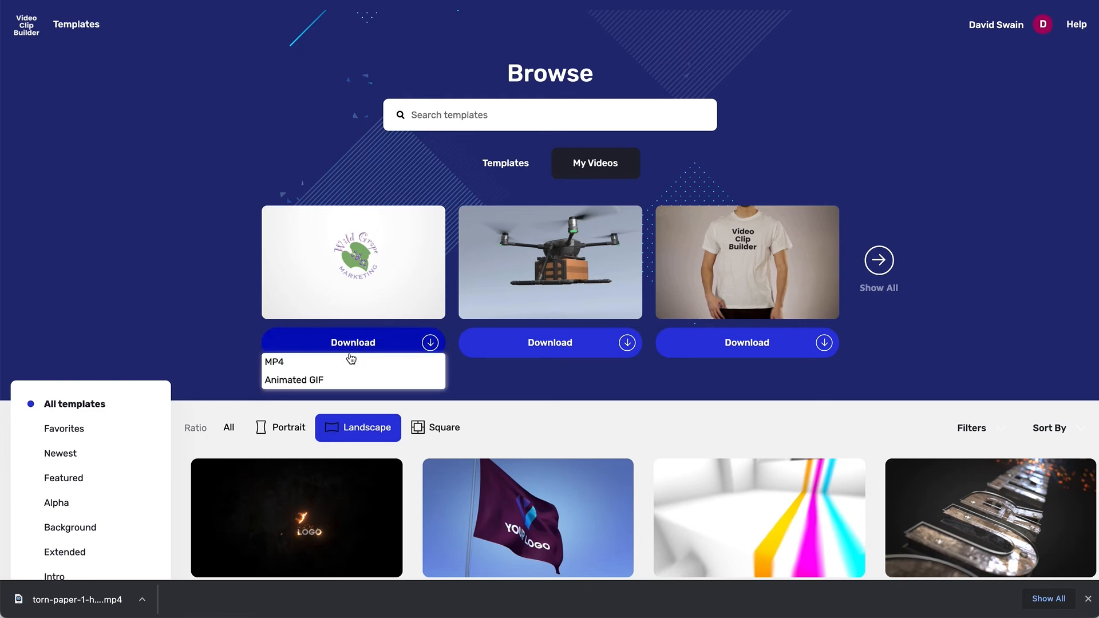
click(318, 380)
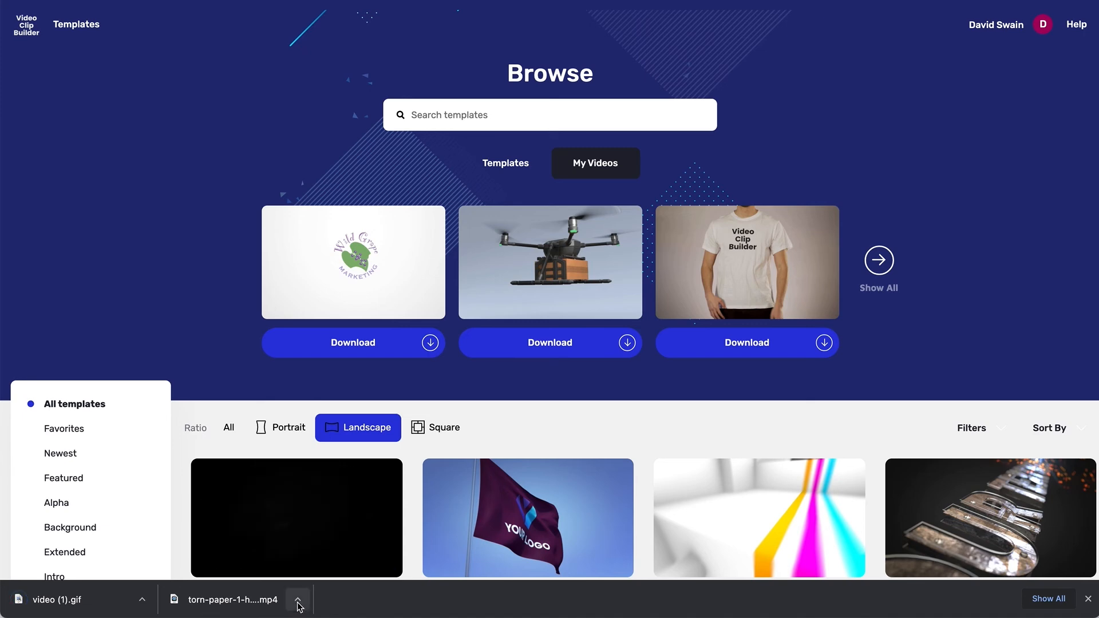
Show the downloaded torn-paper MP4 in Finder, look at its preview, and close the Finder window
click(298, 602)
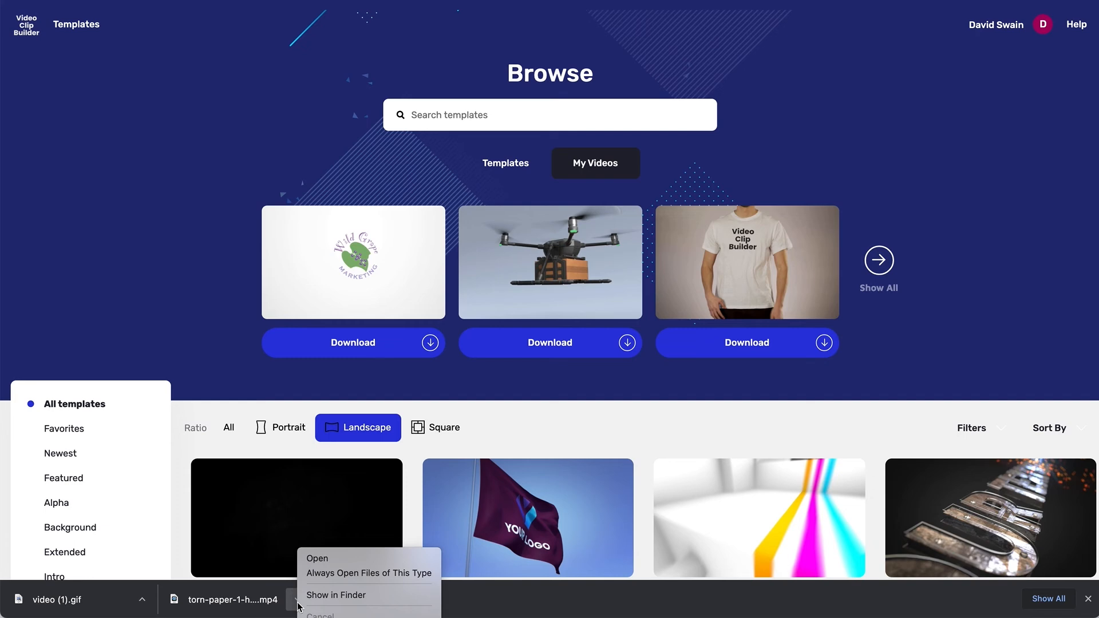
click(332, 597)
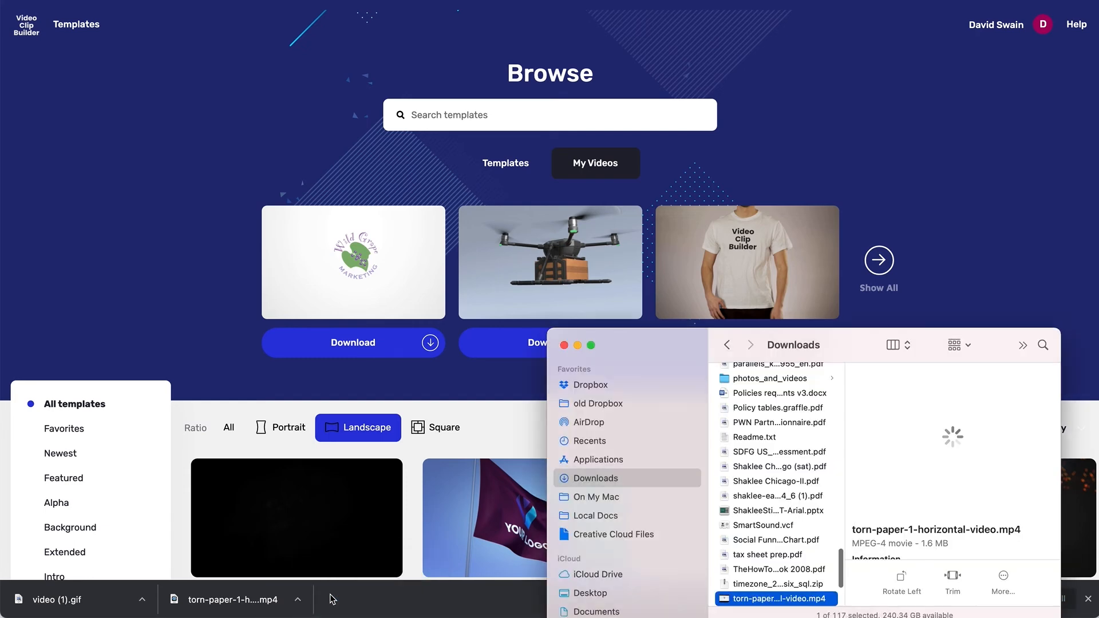
mouse_move(956, 461)
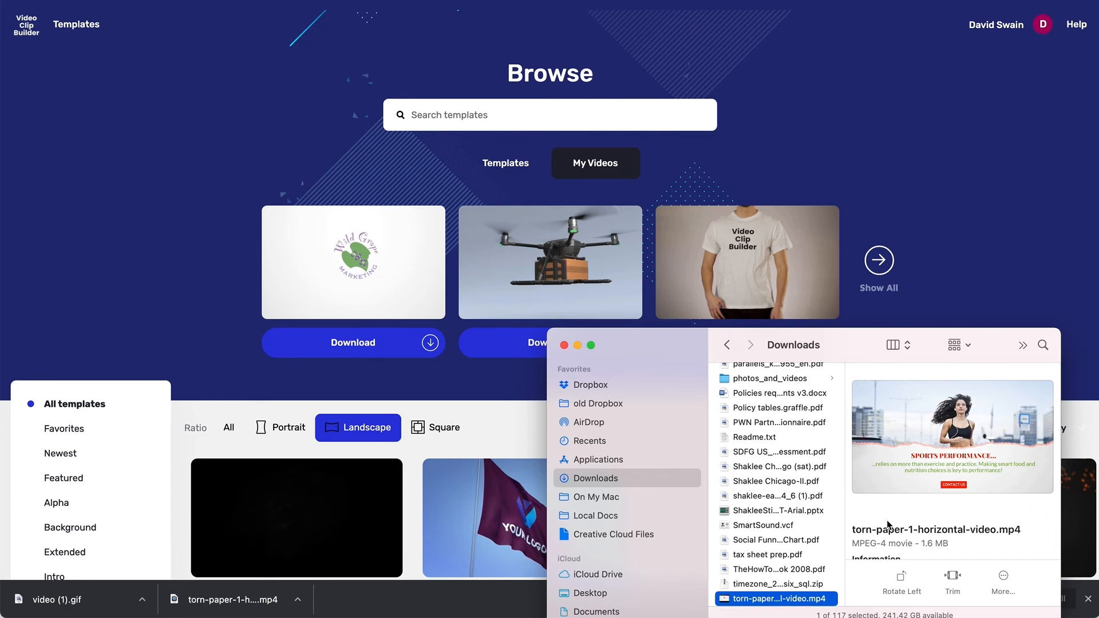
key(super+w)
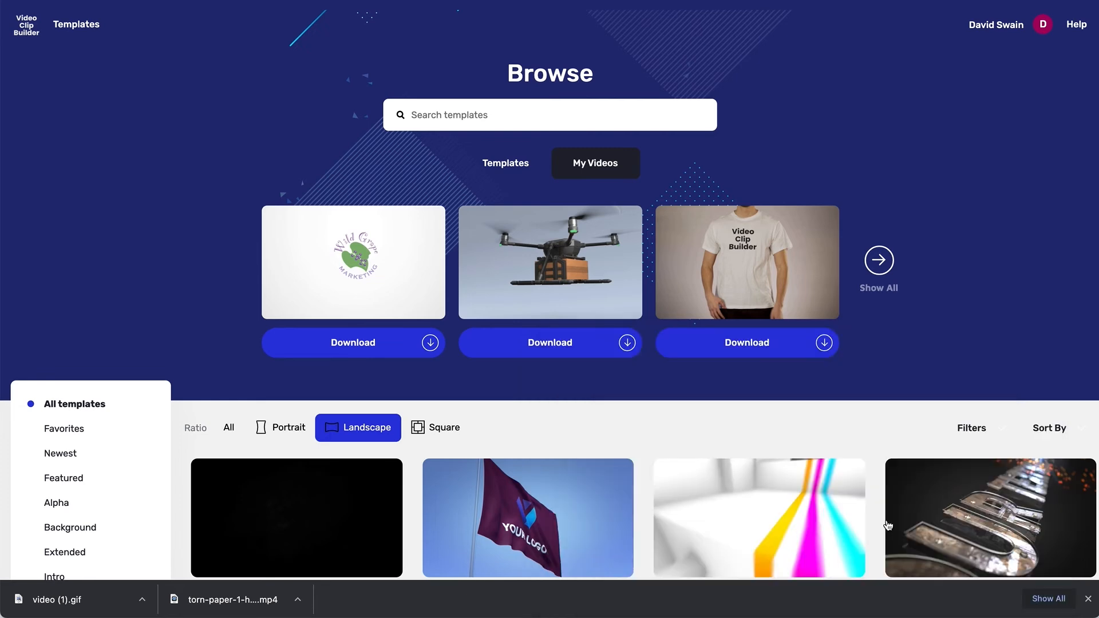
Open the downloaded torn-paper MP4 in the video player and play it
click(298, 601)
click(326, 560)
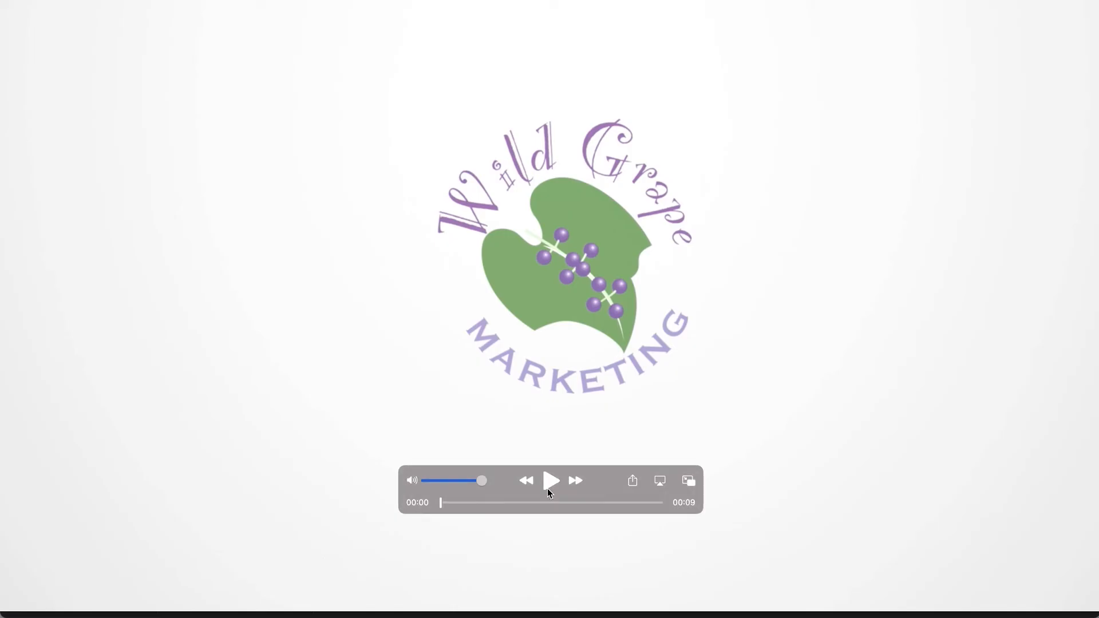
click(549, 484)
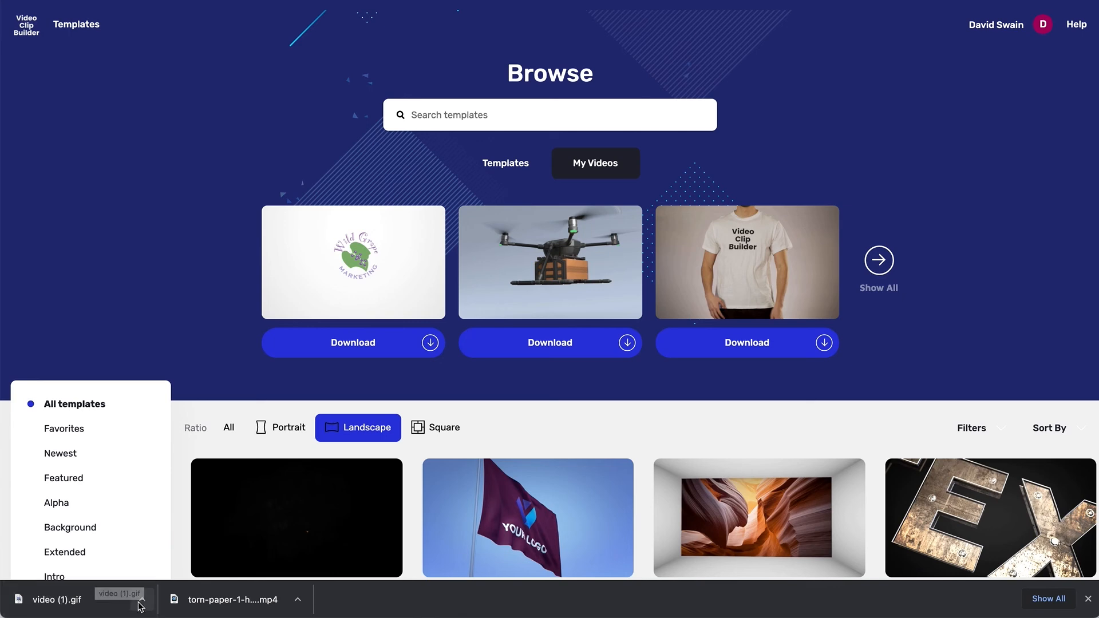
Show the downloaded video (1).gif in Finder to look at its preview, and return to the browser page
click(142, 602)
click(163, 595)
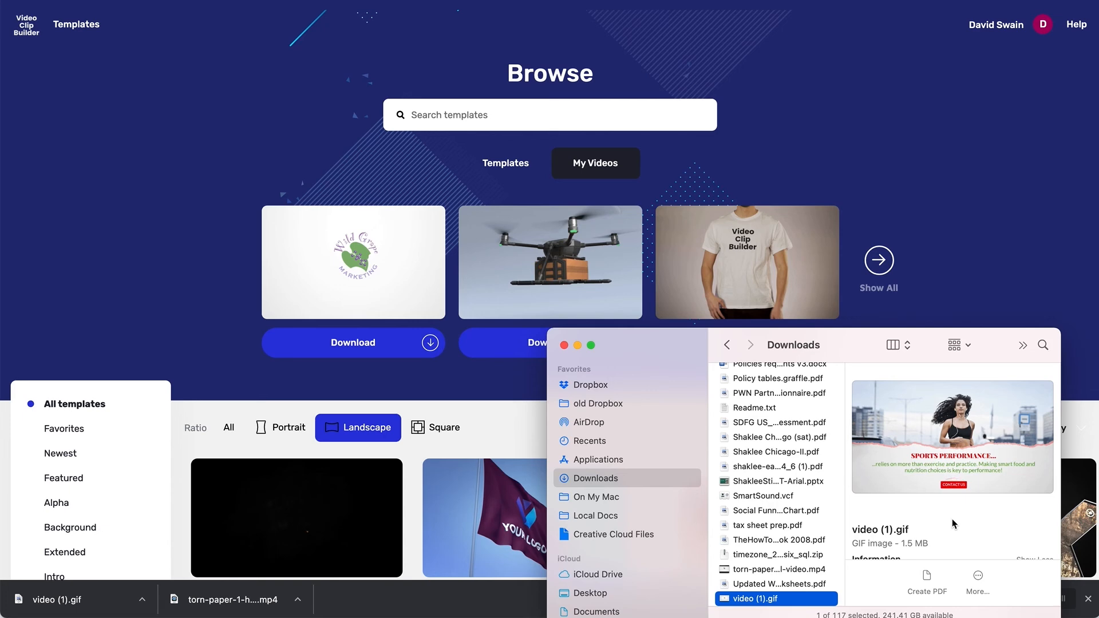
click(173, 170)
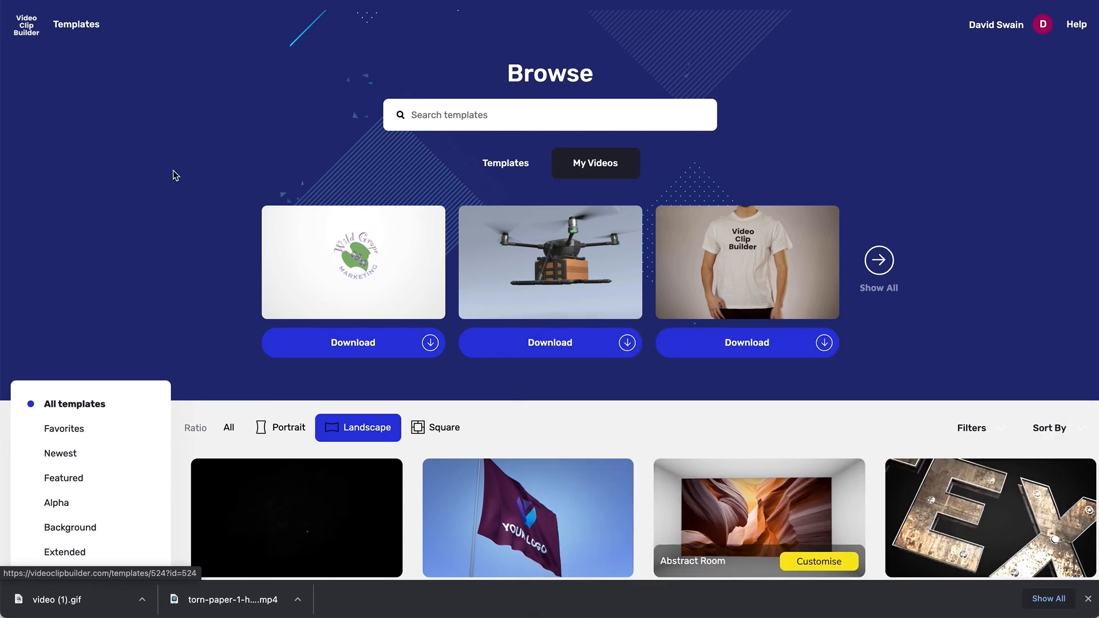